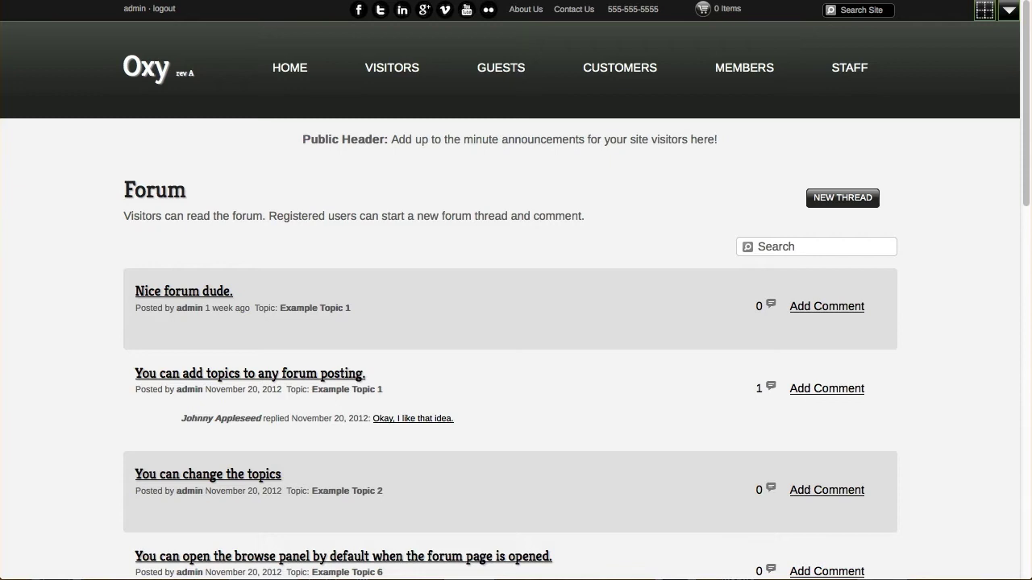
- Search the forum for 'dude', then clear the search to list every thread again
{"action": "left_click", "coordinate": [820, 249]}
{"action": "left_click", "coordinate": [697, 259]}
{"action": "left_click", "coordinate": [768, 244]}
{"action": "type", "text": "dude"}
{"action": "key", "text": "Return"}
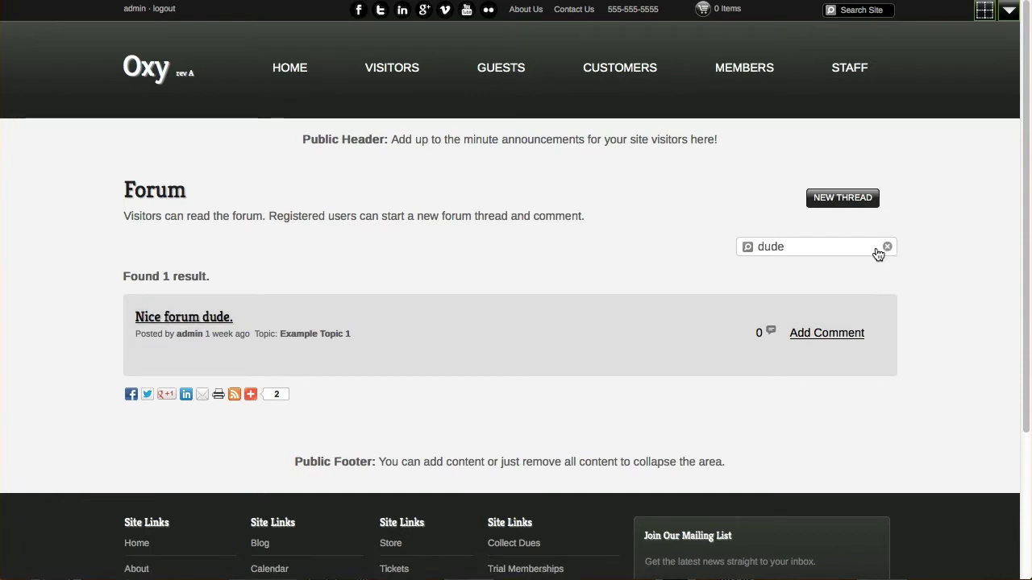
{"action": "left_click", "coordinate": [887, 247]}
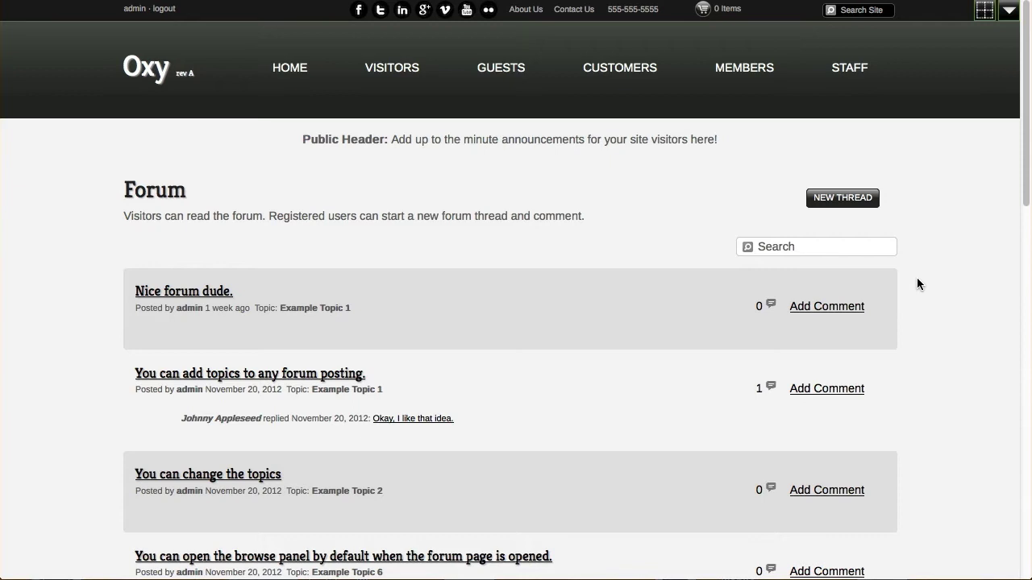
- Turn on edit mode and open the forum thread list's view settings at the search options
{"action": "left_click", "coordinate": [984, 10]}
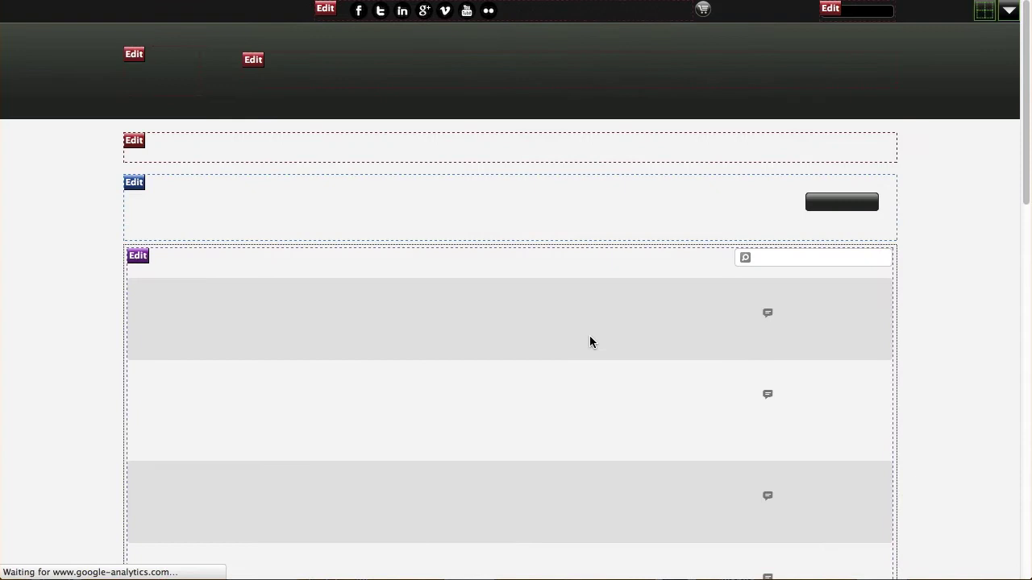
{"action": "left_click", "coordinate": [138, 260]}
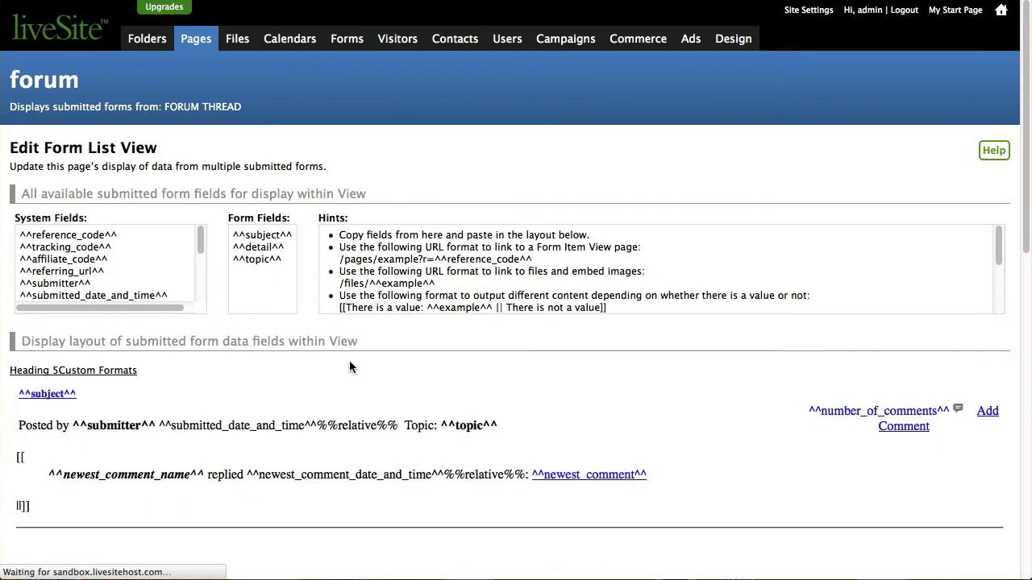
{"action": "scroll", "coordinate": [372, 389], "scroll_direction": "down", "scroll_amount": 10}
{"action": "scroll", "coordinate": [371, 389], "scroll_direction": "down", "scroll_amount": 5}
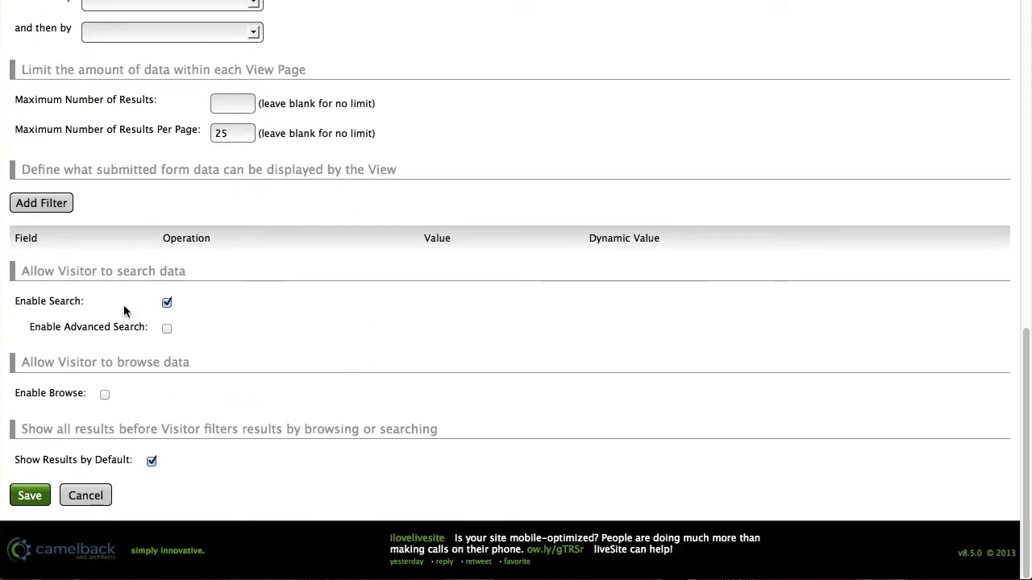
- Enable advanced search for the forum list and review the available form field tags
{"action": "left_click", "coordinate": [167, 329]}
{"action": "scroll", "coordinate": [326, 319], "scroll_direction": "down", "scroll_amount": 5}
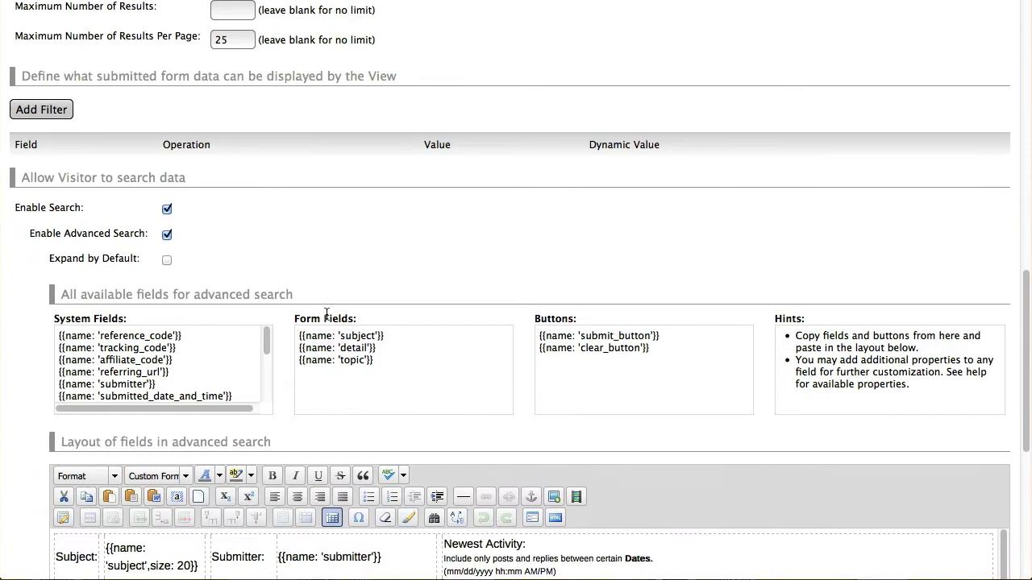
{"action": "scroll", "coordinate": [325, 318], "scroll_direction": "down", "scroll_amount": 2}
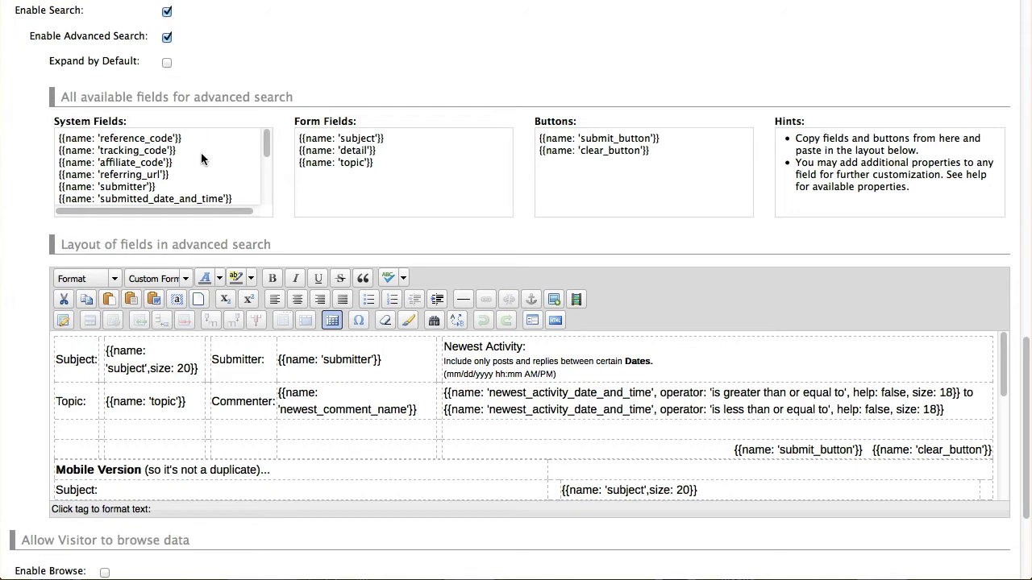
{"action": "scroll", "coordinate": [337, 222], "scroll_direction": "down", "scroll_amount": 2}
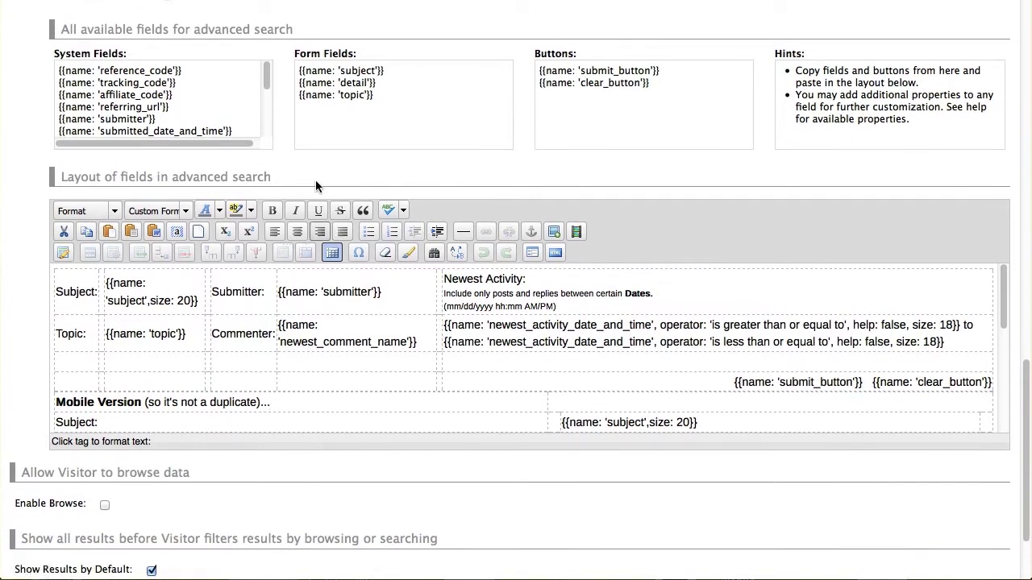
{"action": "left_click_drag", "start_coordinate": [118, 70], "coordinate": [165, 70]}
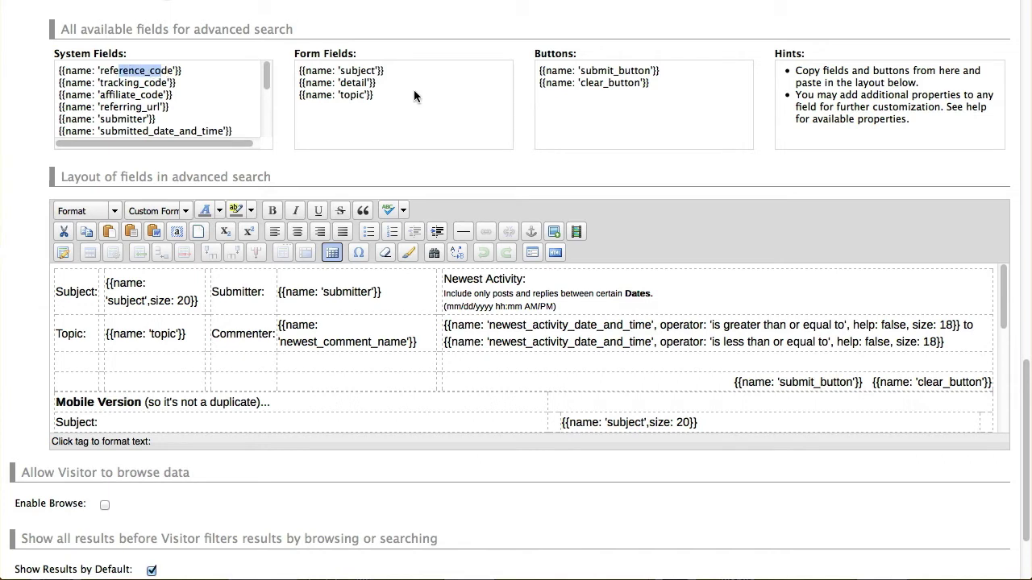
{"action": "left_click_drag", "start_coordinate": [384, 98], "coordinate": [298, 71]}
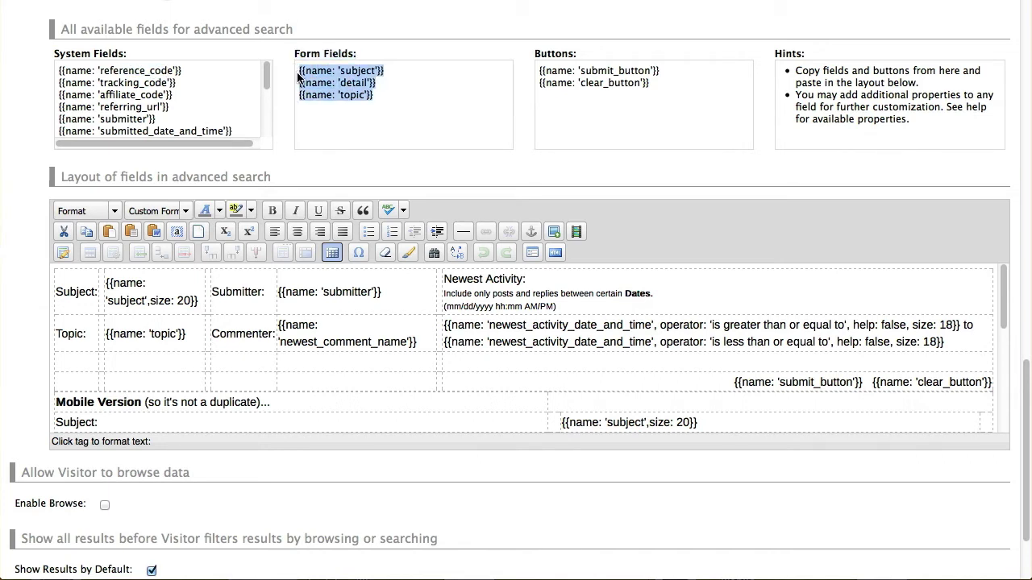
{"action": "left_click", "coordinate": [184, 97]}
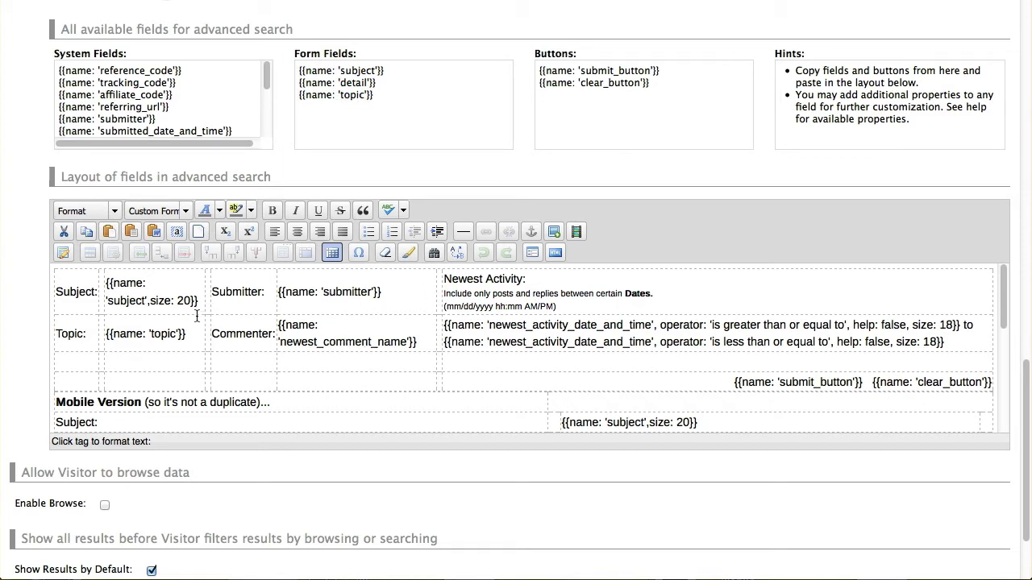
- Review the Subject field size and the submit and clear button tags in the desktop layout
{"action": "left_click_drag", "start_coordinate": [198, 303], "coordinate": [148, 301]}
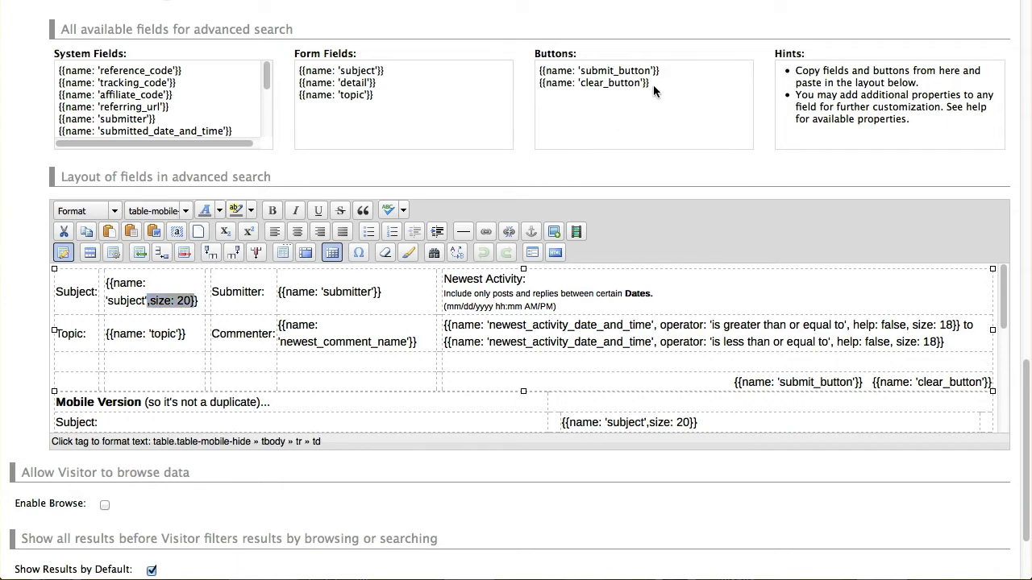
{"action": "left_click_drag", "start_coordinate": [654, 84], "coordinate": [540, 57]}
{"action": "left_click", "coordinate": [653, 121]}
{"action": "left_click_drag", "start_coordinate": [924, 382], "coordinate": [778, 382]}
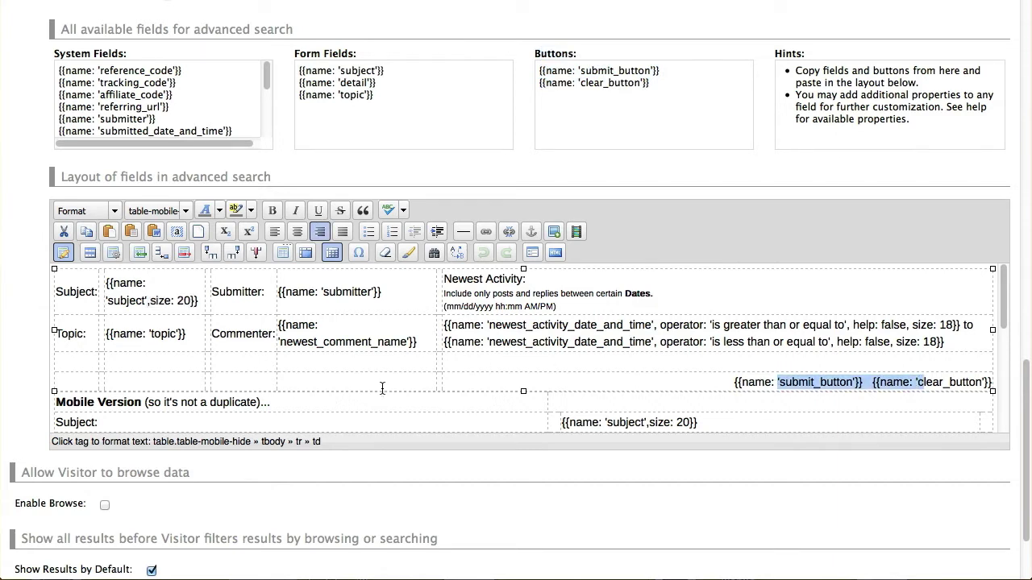
{"action": "scroll", "coordinate": [379, 387], "scroll_direction": "down", "scroll_amount": 3}
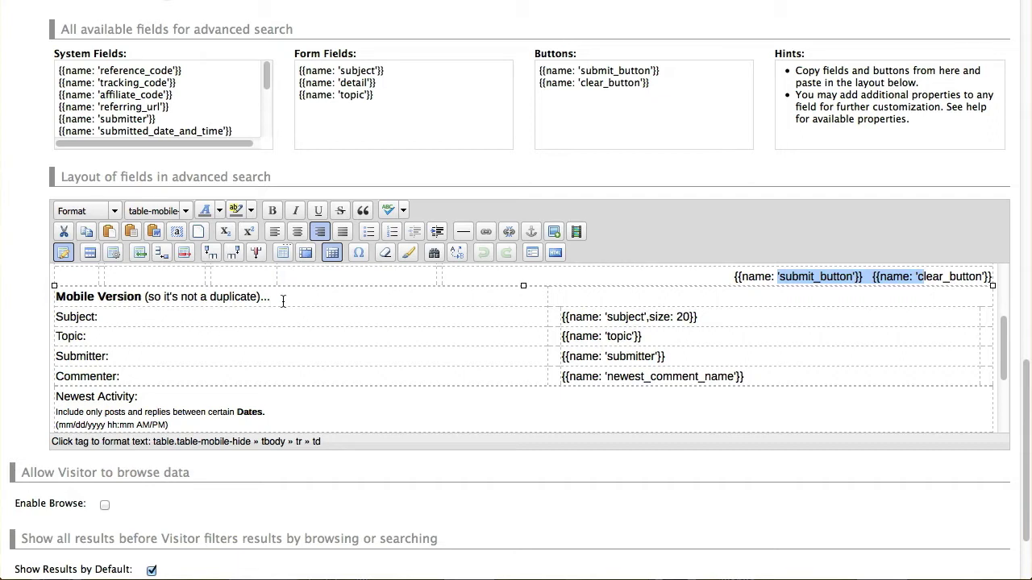
- Inspect the Mobile Version table rows and their hide classes in the advanced search layout
{"action": "left_click", "coordinate": [391, 300]}
{"action": "left_click", "coordinate": [590, 306]}
{"action": "left_click", "coordinate": [661, 410]}
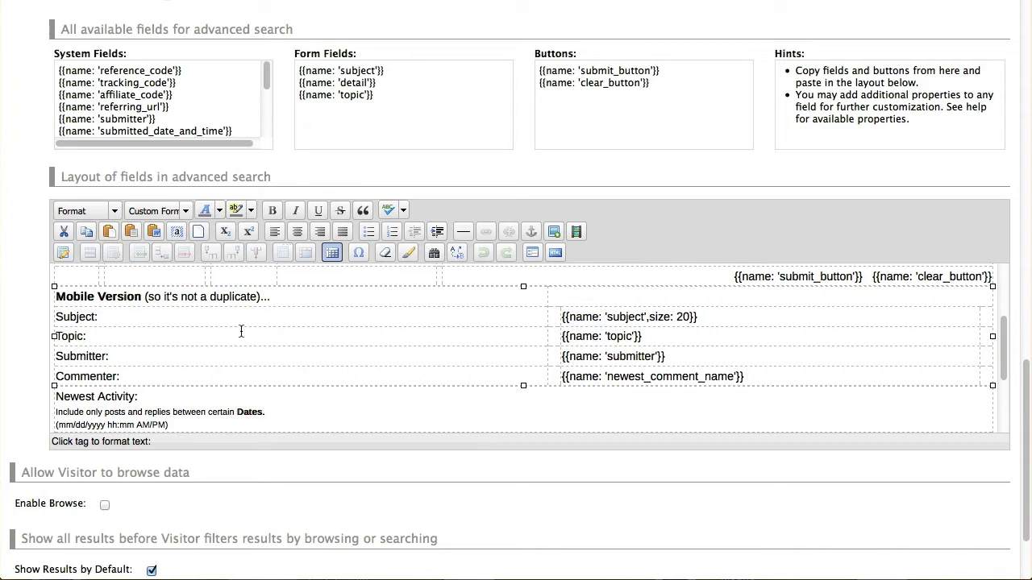
{"action": "left_click", "coordinate": [206, 296]}
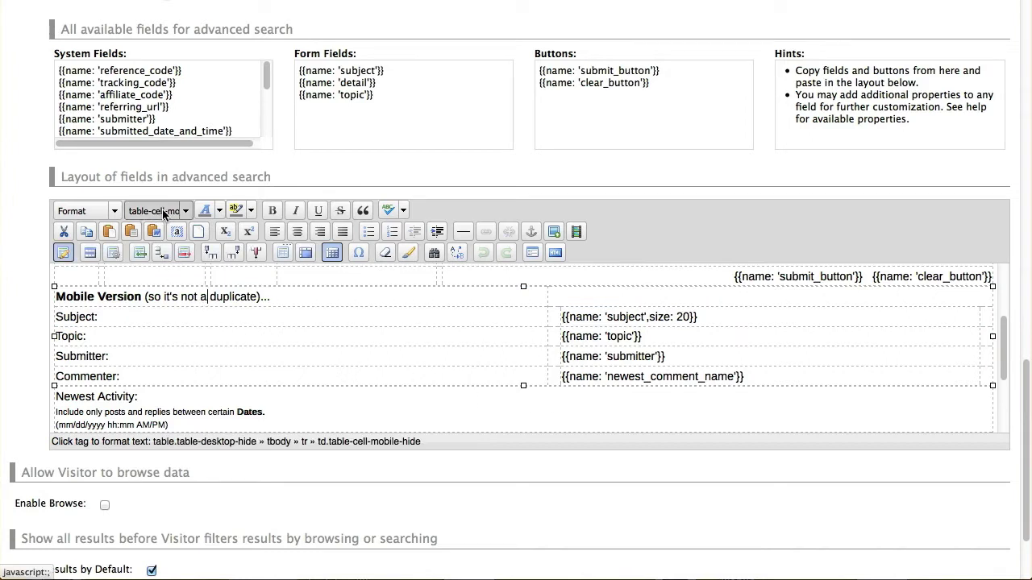
{"action": "scroll", "coordinate": [455, 484], "scroll_direction": "down", "scroll_amount": 2}
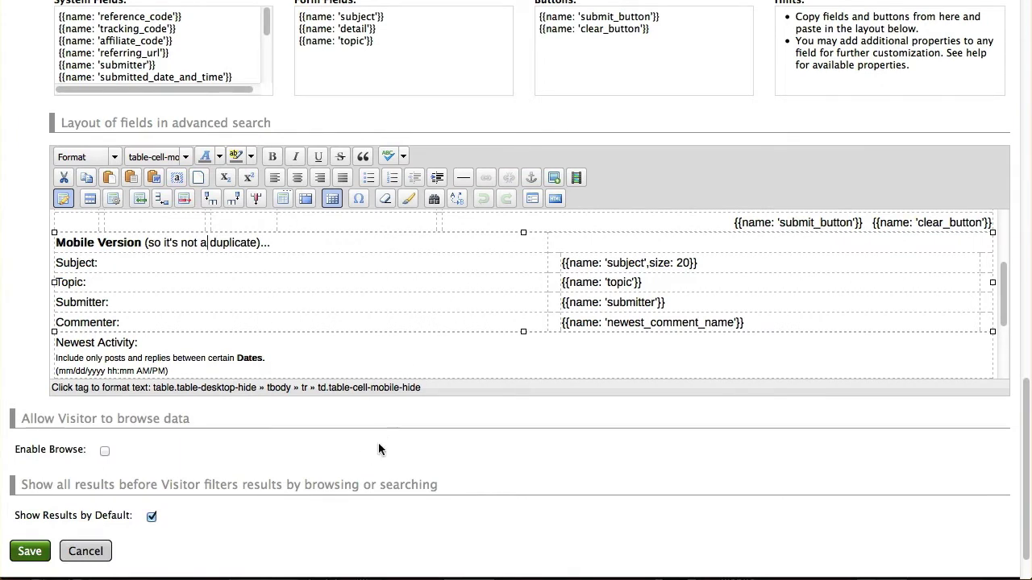
- Save the advanced search settings and expand the advanced search panel on the forum
{"action": "left_click", "coordinate": [44, 553]}
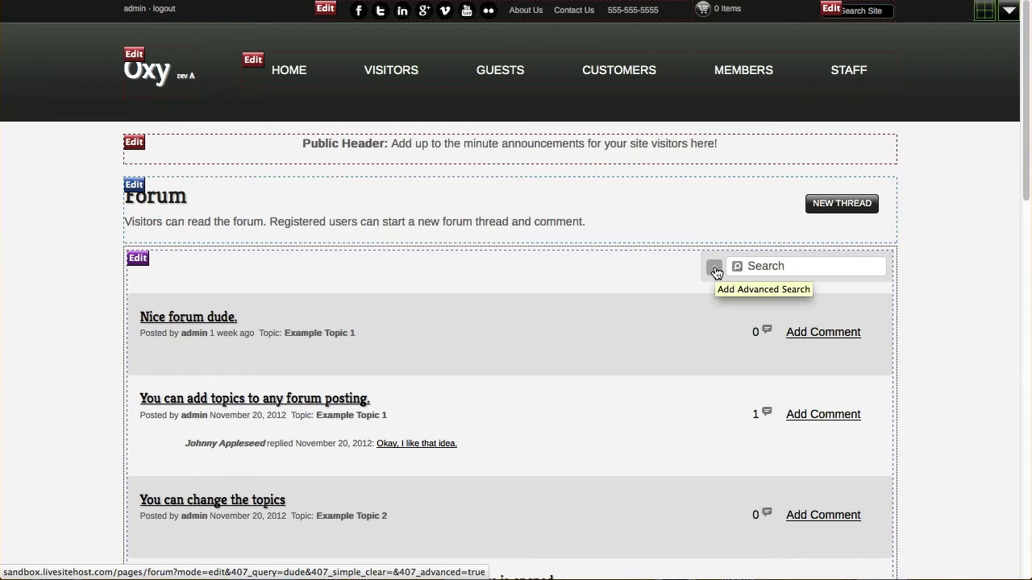
{"action": "left_click", "coordinate": [715, 269]}
{"action": "scroll", "coordinate": [666, 440], "scroll_direction": "down", "scroll_amount": 2}
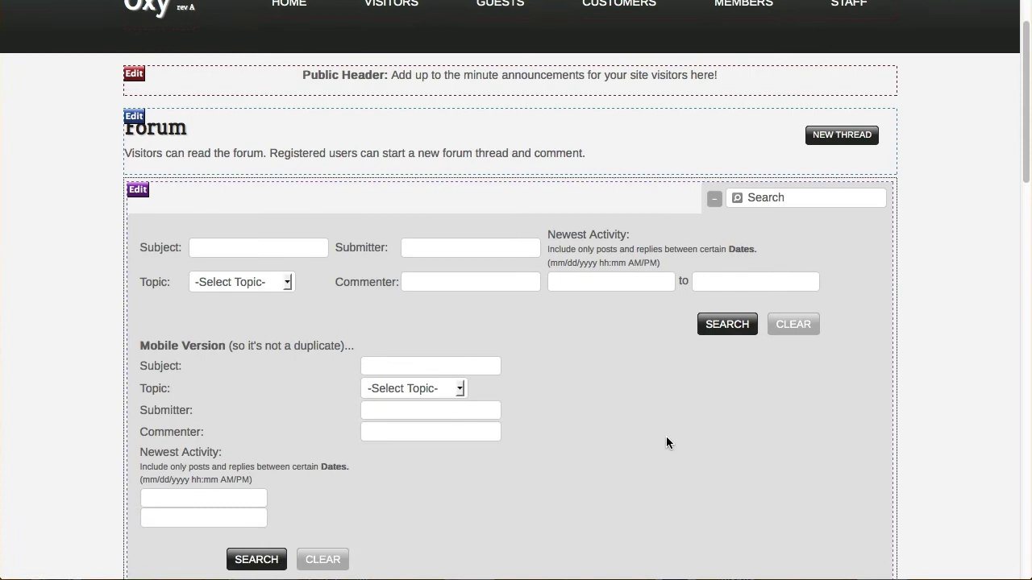
{"action": "scroll", "coordinate": [666, 436], "scroll_direction": "down", "scroll_amount": 2}
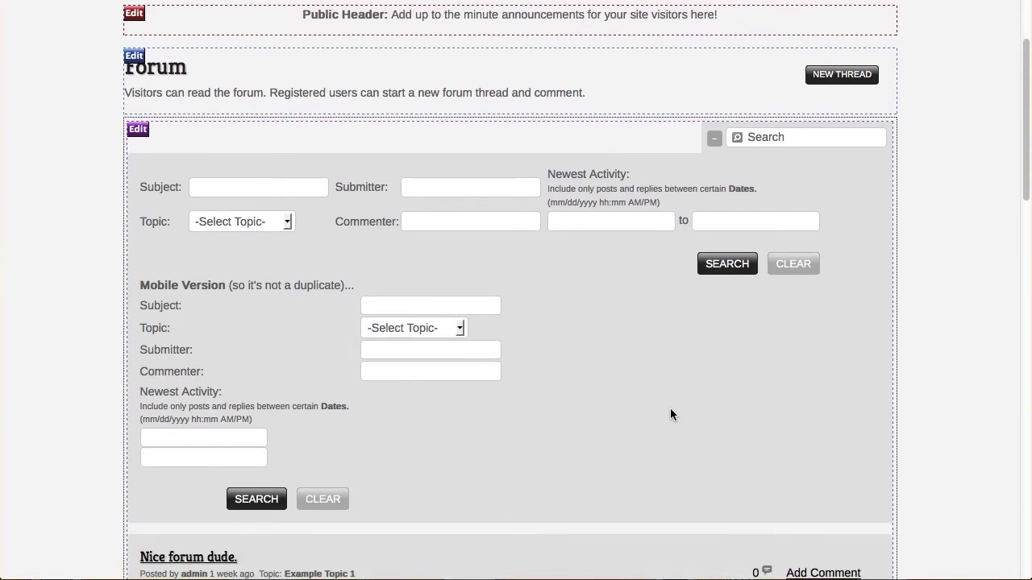
{"action": "scroll", "coordinate": [670, 413], "scroll_direction": "down", "scroll_amount": 1}
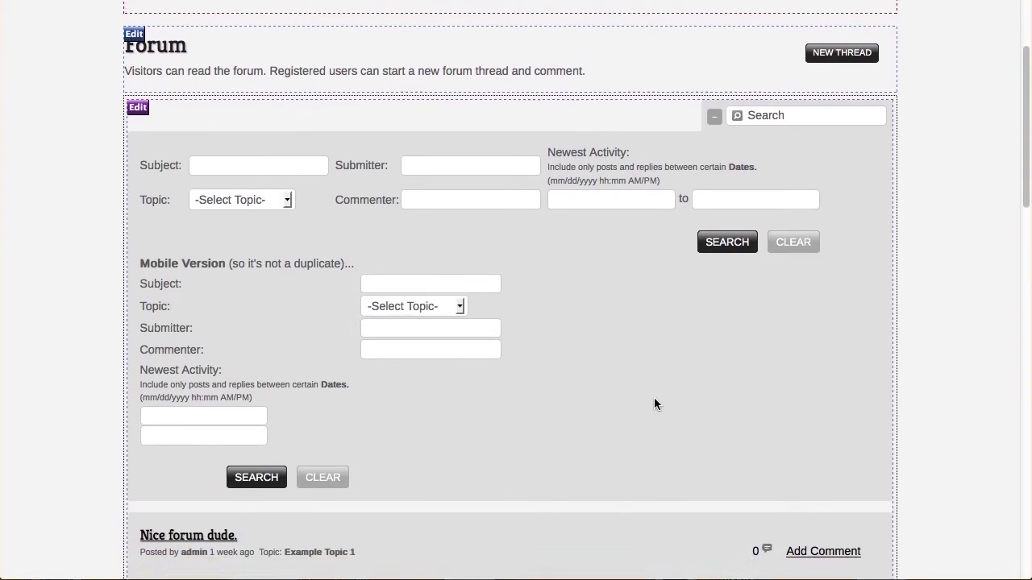
- Open and close the mobile Topic dropdown without choosing, then scroll through the forum
{"action": "left_click", "coordinate": [461, 309]}
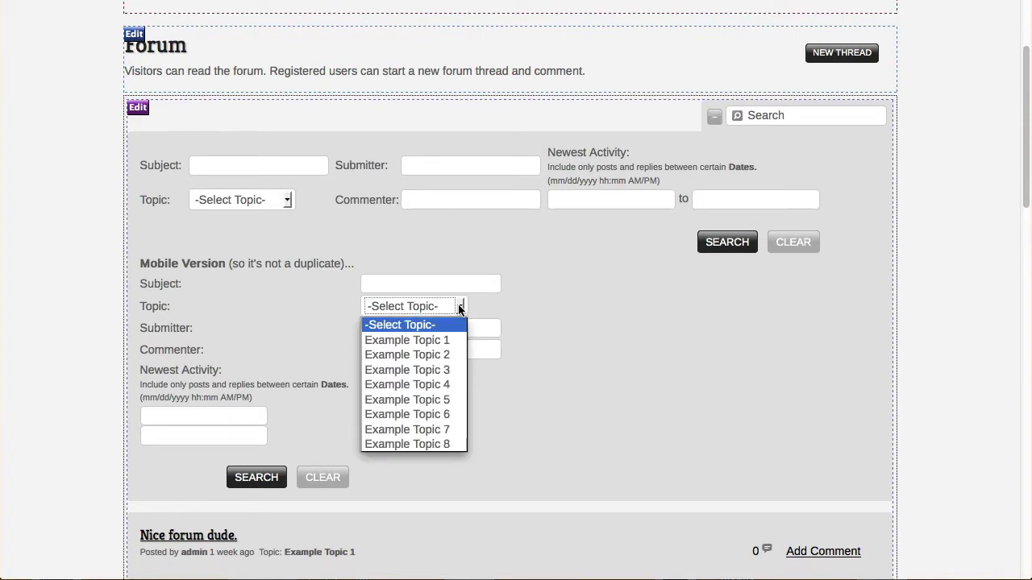
{"action": "left_click", "coordinate": [460, 308]}
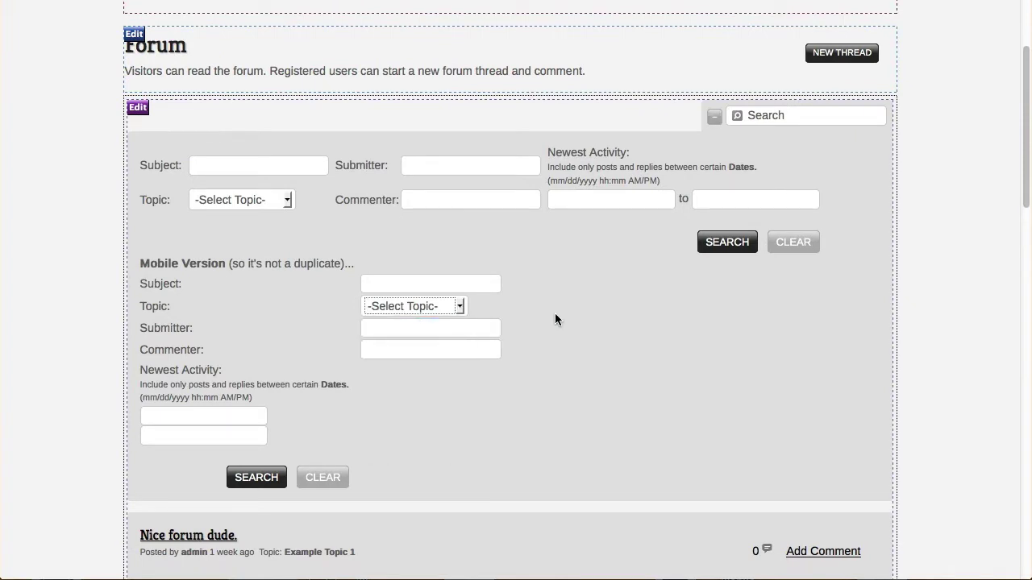
{"action": "scroll", "coordinate": [584, 347], "scroll_direction": "down", "scroll_amount": 1}
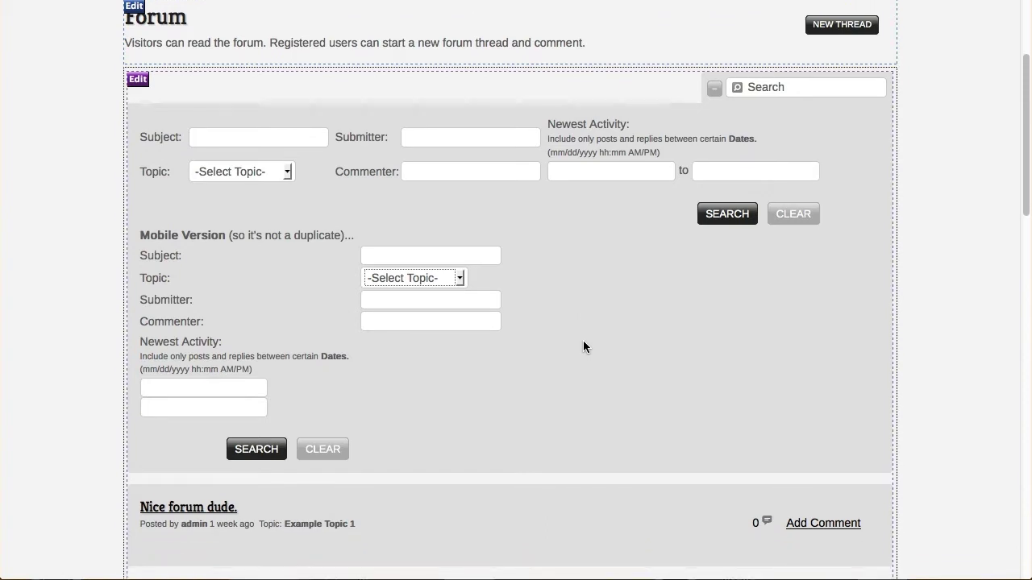
{"action": "scroll", "coordinate": [525, 379], "scroll_direction": "down", "scroll_amount": 5}
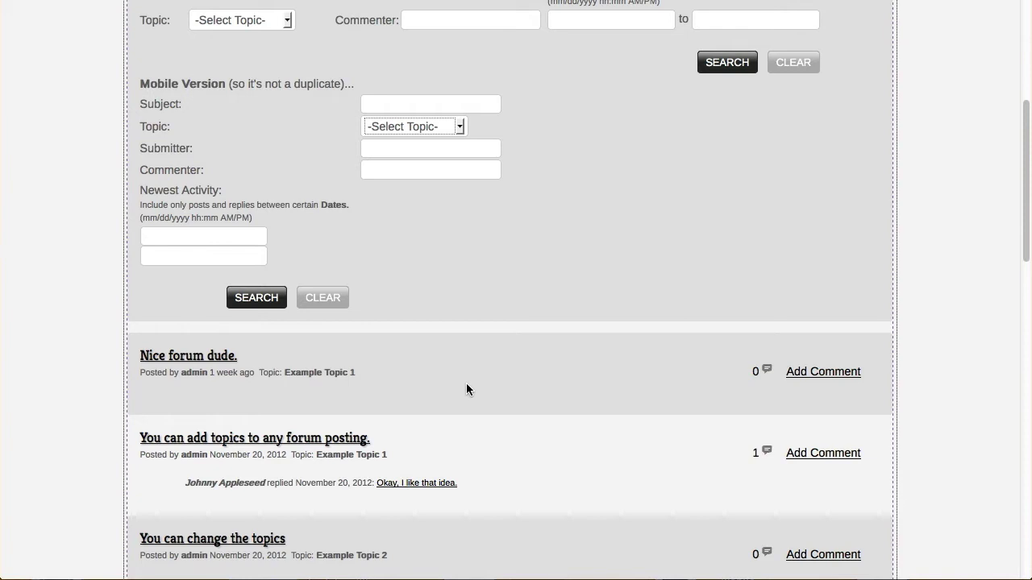
{"action": "scroll", "coordinate": [467, 387], "scroll_direction": "up", "scroll_amount": 6}
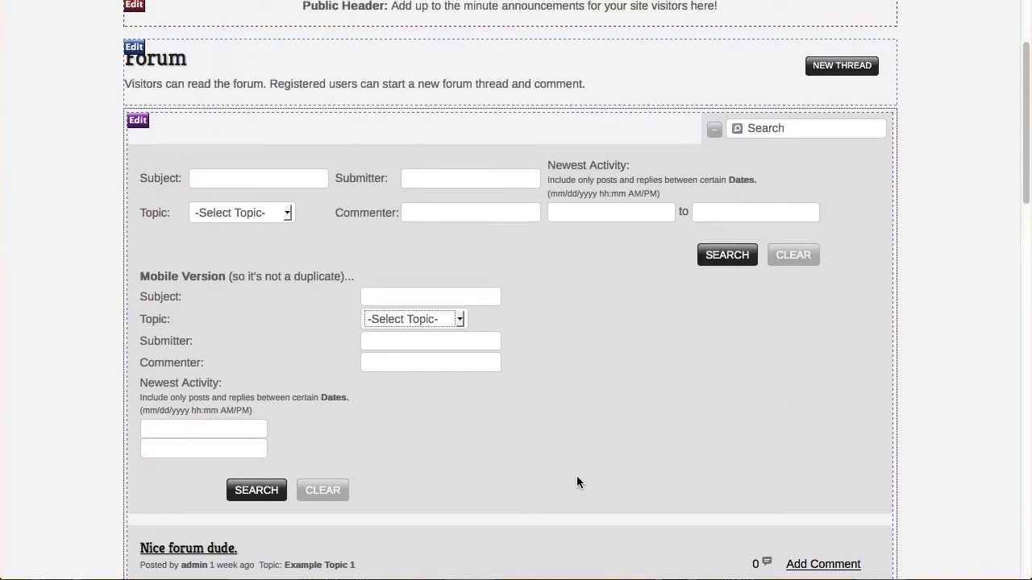
{"action": "scroll", "coordinate": [577, 482], "scroll_direction": "down", "scroll_amount": 1}
- Focus the quick search box and collapse the forum's advanced search panel
{"action": "left_click", "coordinate": [841, 97]}
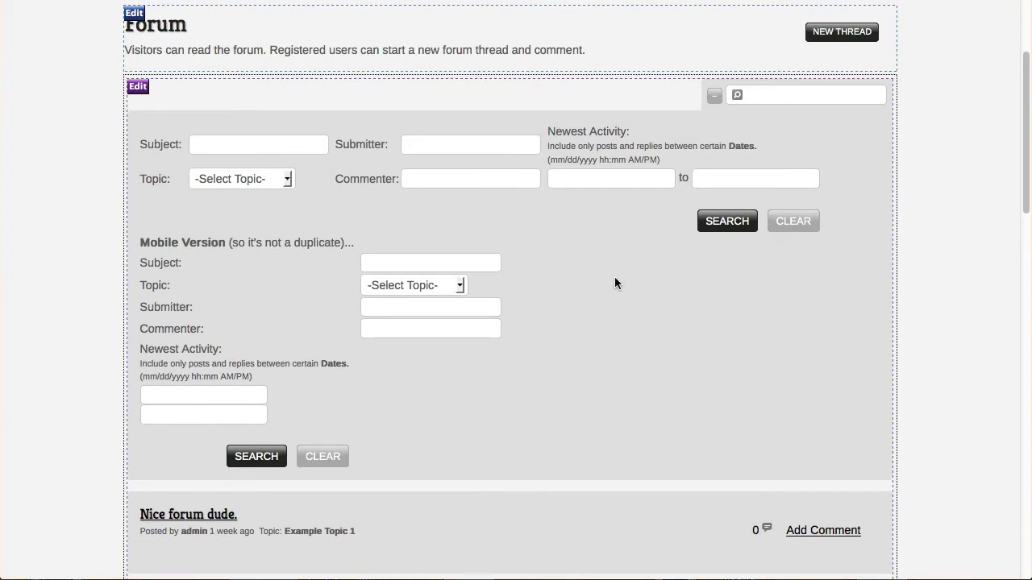
{"action": "left_click", "coordinate": [714, 98]}
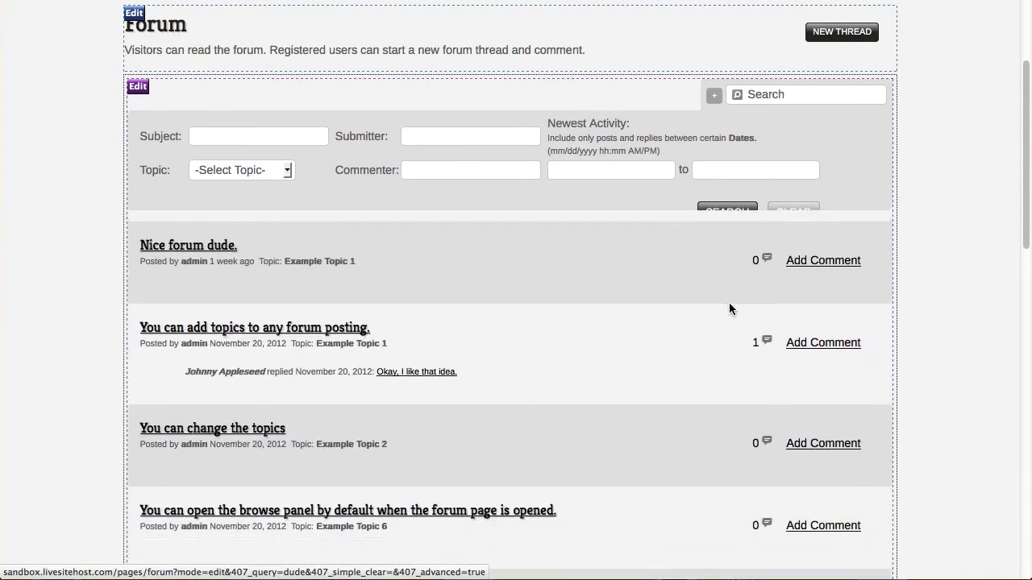
{"action": "scroll", "coordinate": [806, 274], "scroll_direction": "up", "scroll_amount": 1}
{"action": "scroll", "coordinate": [901, 269], "scroll_direction": "up", "scroll_amount": 2}
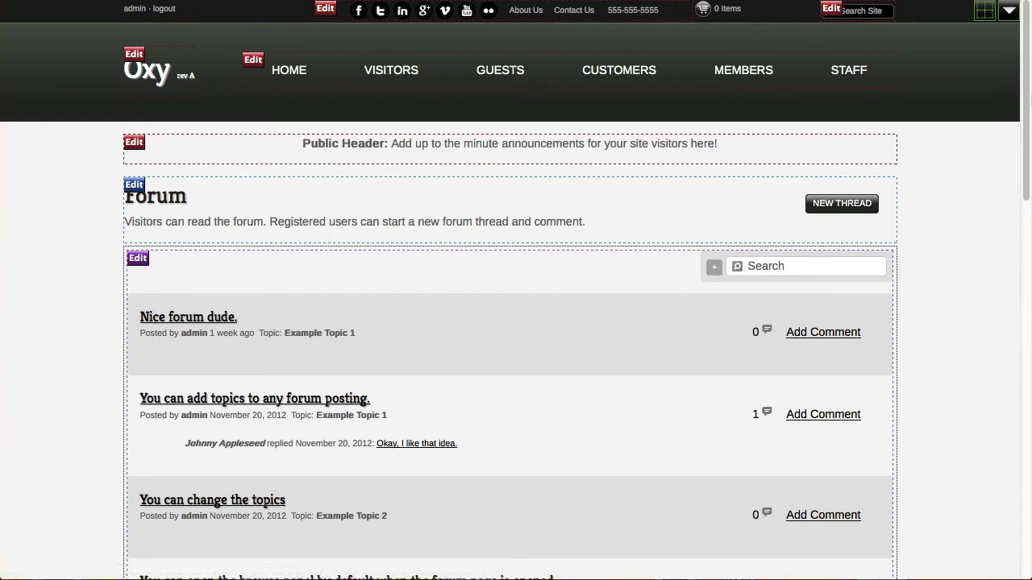
- Enable visitor browsing of the forum by Topic, expanded by default with 6 columns, and save
{"action": "left_click", "coordinate": [137, 258]}
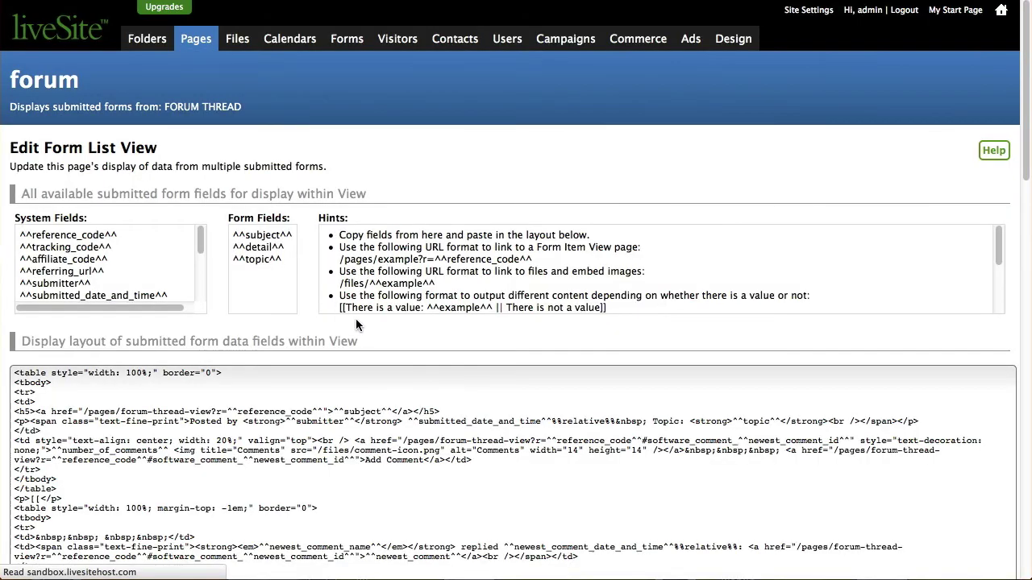
{"action": "scroll", "coordinate": [372, 347], "scroll_direction": "down", "scroll_amount": 10}
{"action": "scroll", "coordinate": [371, 347], "scroll_direction": "down", "scroll_amount": 15}
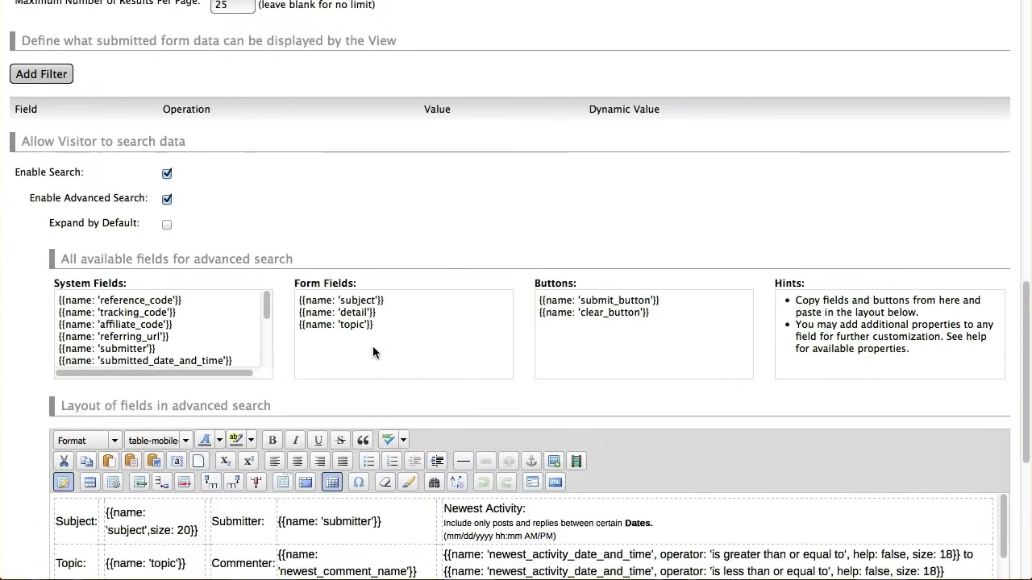
{"action": "scroll", "coordinate": [373, 347], "scroll_direction": "down", "scroll_amount": 3}
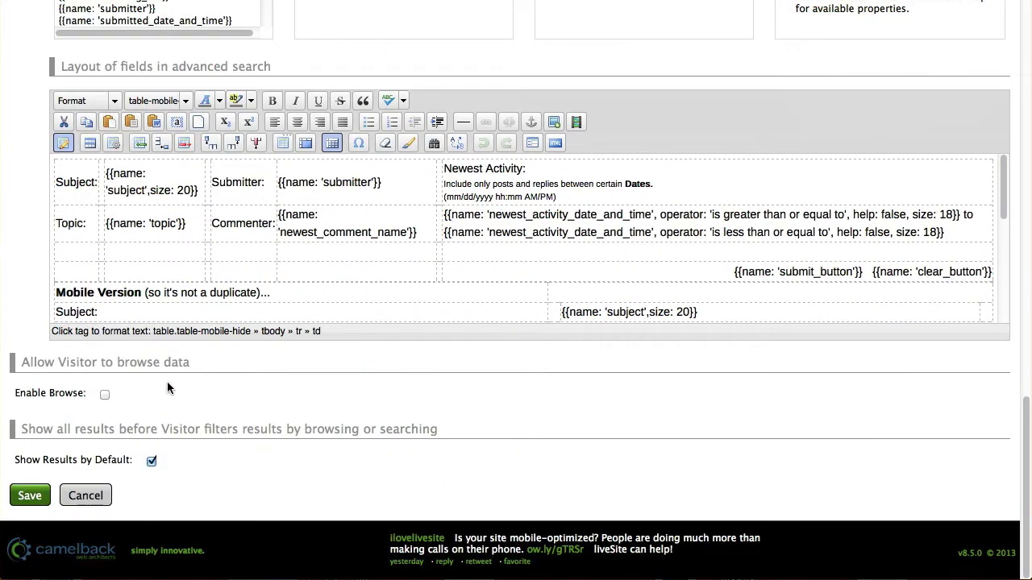
{"action": "left_click", "coordinate": [104, 396]}
{"action": "scroll", "coordinate": [353, 398], "scroll_direction": "down", "scroll_amount": 3}
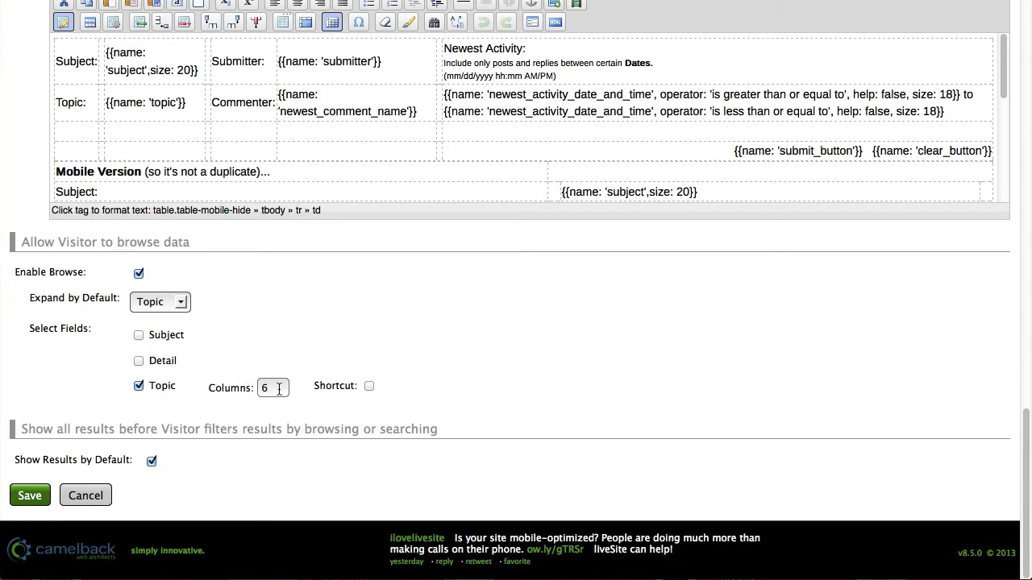
{"action": "left_click", "coordinate": [30, 495]}
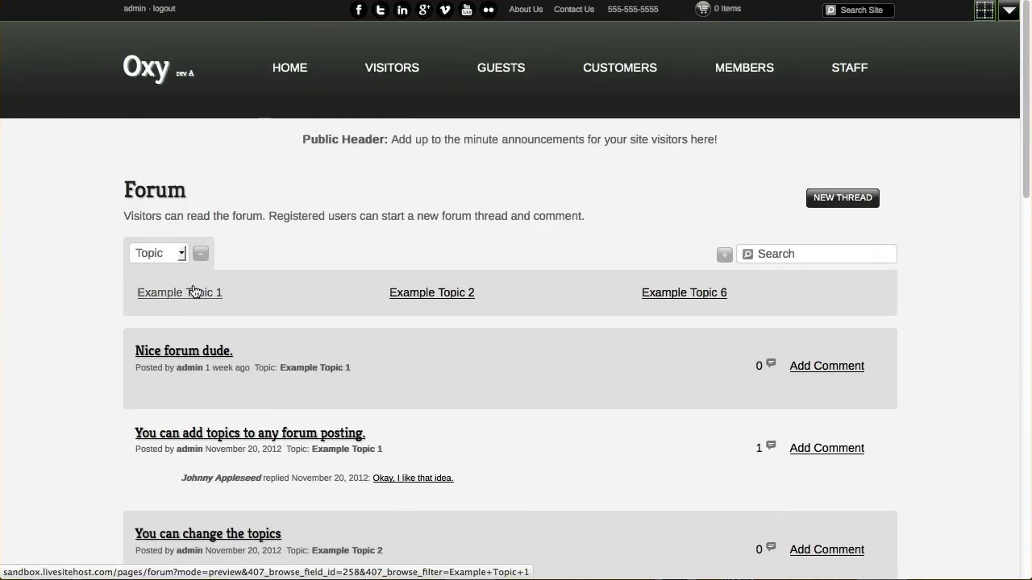
- Switch the browse choice away from Topic and back, then filter the forum to Example Topic 1
{"action": "left_click", "coordinate": [161, 254]}
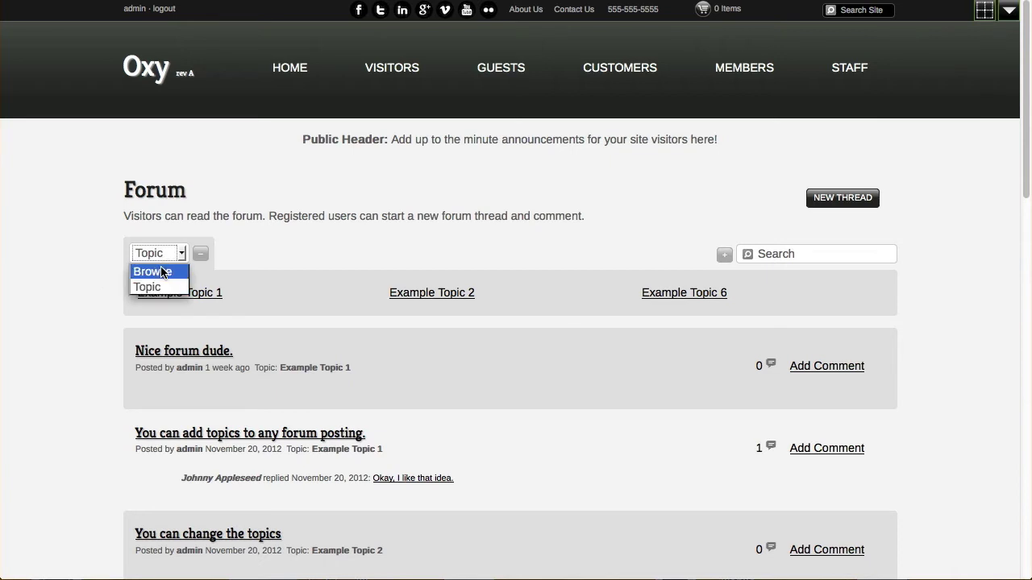
{"action": "left_click", "coordinate": [161, 273]}
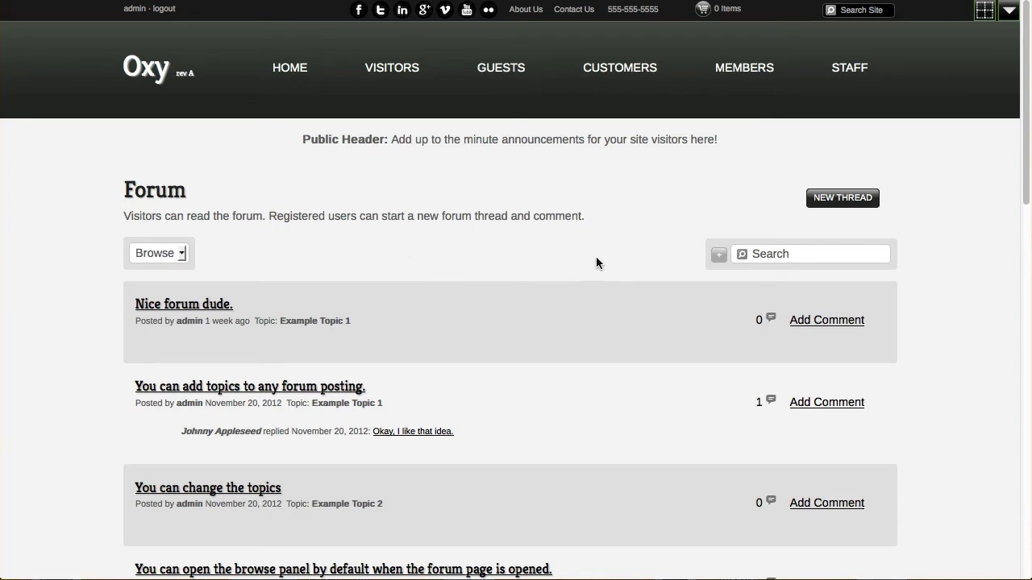
{"action": "left_click", "coordinate": [184, 255]}
{"action": "left_click", "coordinate": [172, 284]}
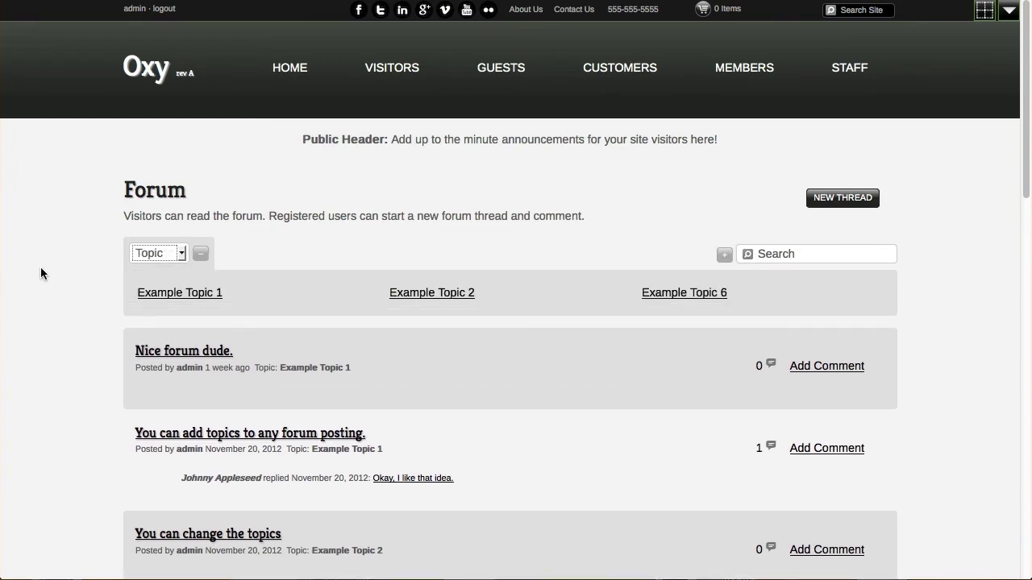
{"action": "left_click", "coordinate": [146, 295]}
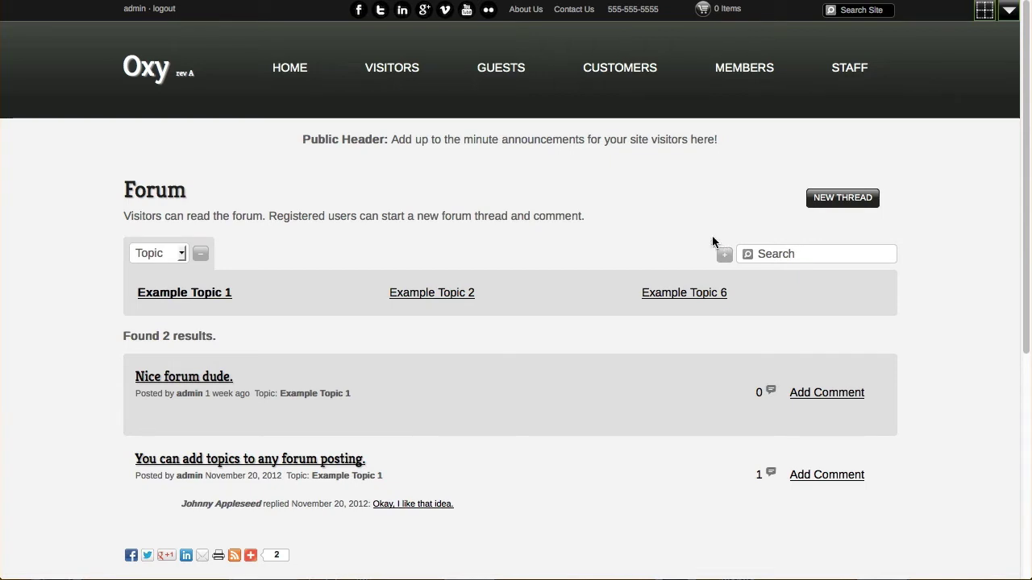
- Show the admin toolbar and filter the forum to Example Topic 2
{"action": "left_click", "coordinate": [1009, 11]}
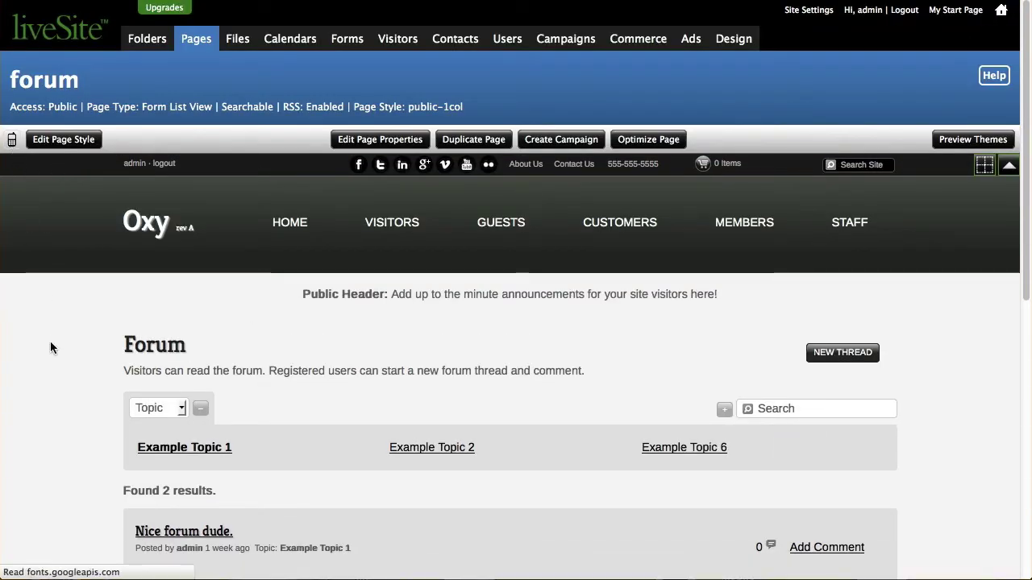
{"action": "scroll", "coordinate": [195, 322], "scroll_direction": "down", "scroll_amount": 5}
{"action": "scroll", "coordinate": [195, 322], "scroll_direction": "down", "scroll_amount": 2}
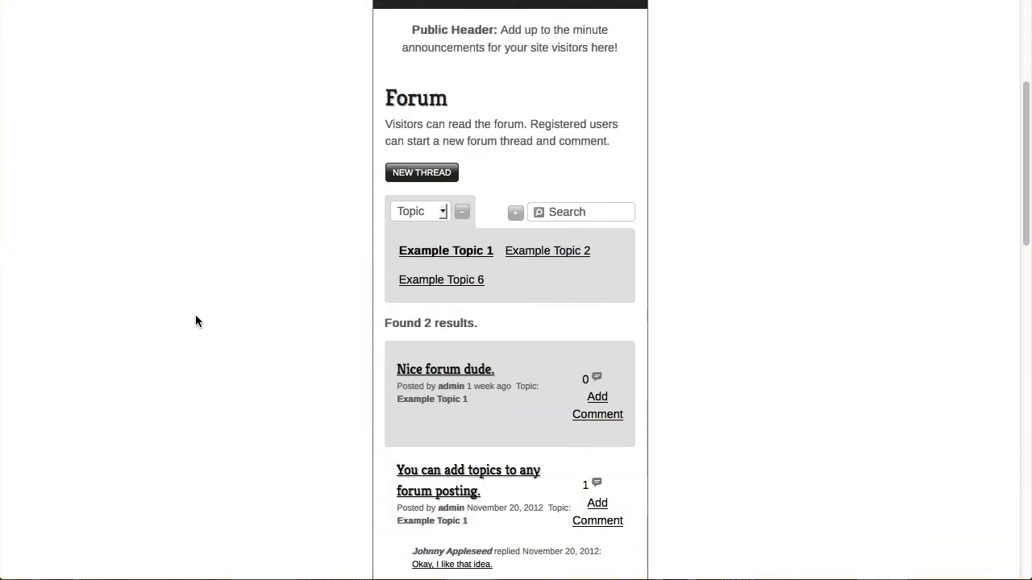
{"action": "left_click", "coordinate": [570, 241]}
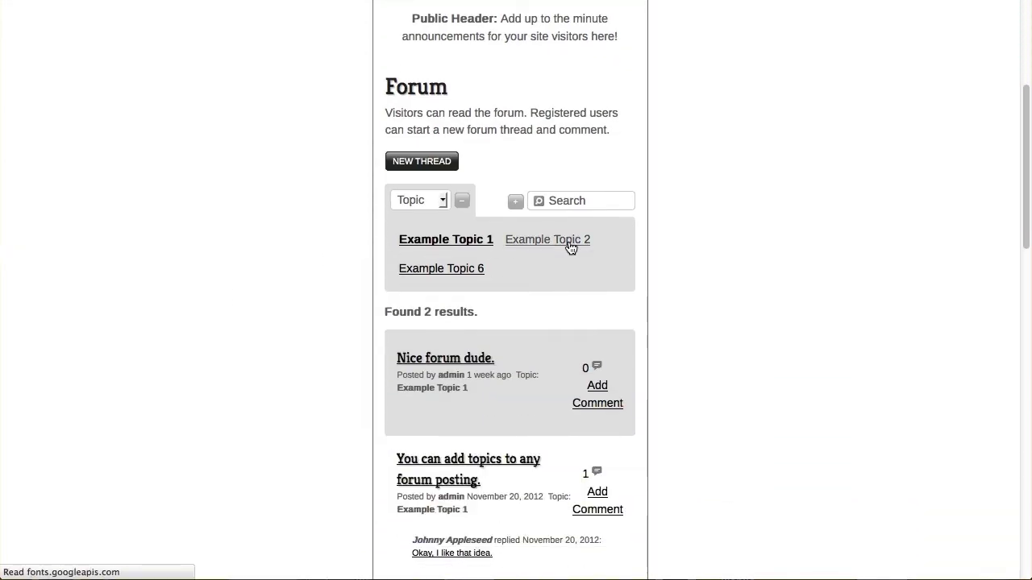
{"action": "scroll", "coordinate": [274, 305], "scroll_direction": "down", "scroll_amount": 10}
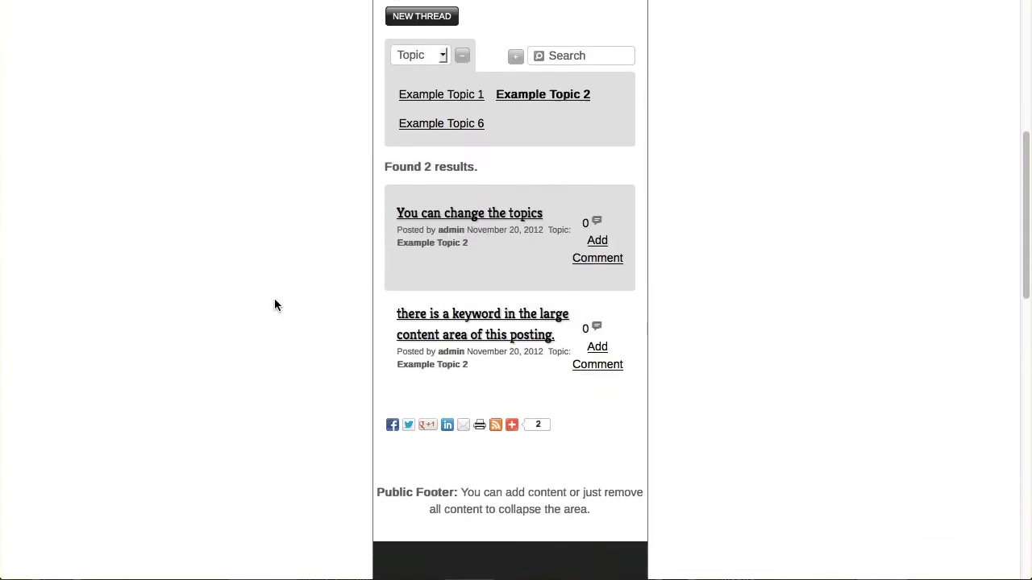
{"action": "scroll", "coordinate": [274, 305], "scroll_direction": "up", "scroll_amount": 10}
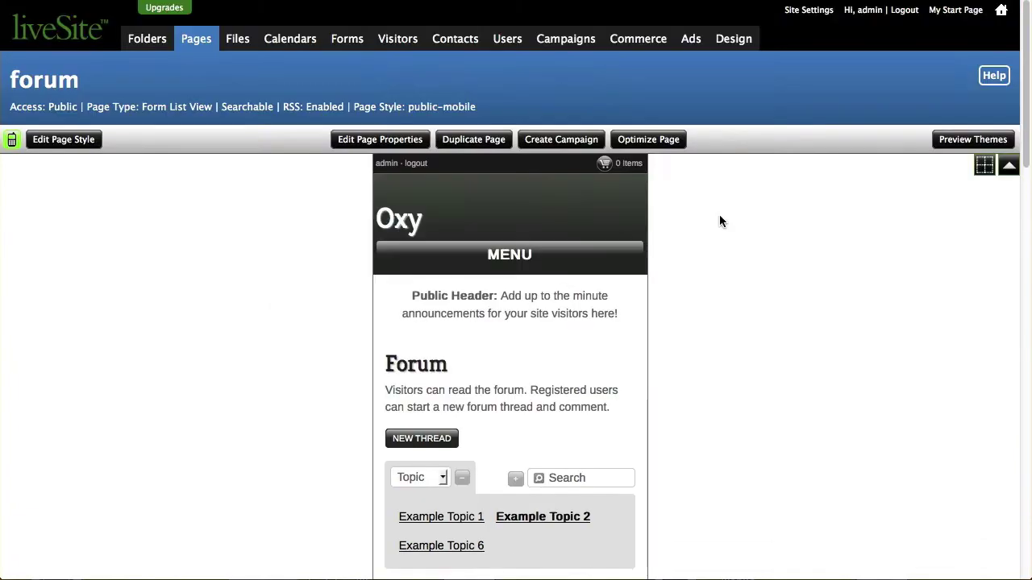
- With the admin toolbar hidden, expand and collapse the forum's advanced search, then restore the toolbar
{"action": "left_click", "coordinate": [1008, 165]}
{"action": "left_click", "coordinate": [516, 326]}
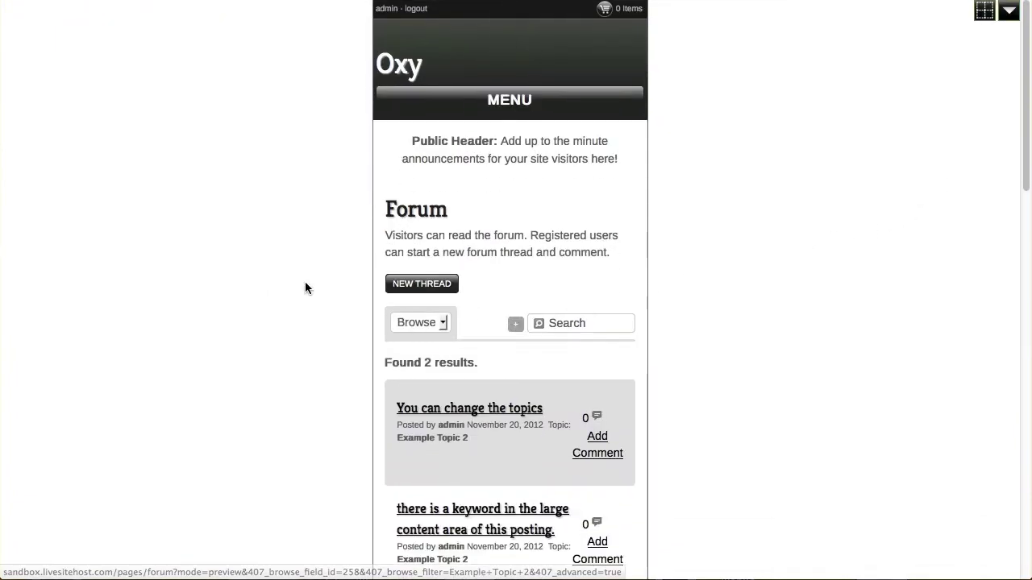
{"action": "scroll", "coordinate": [305, 282], "scroll_direction": "down", "scroll_amount": 2}
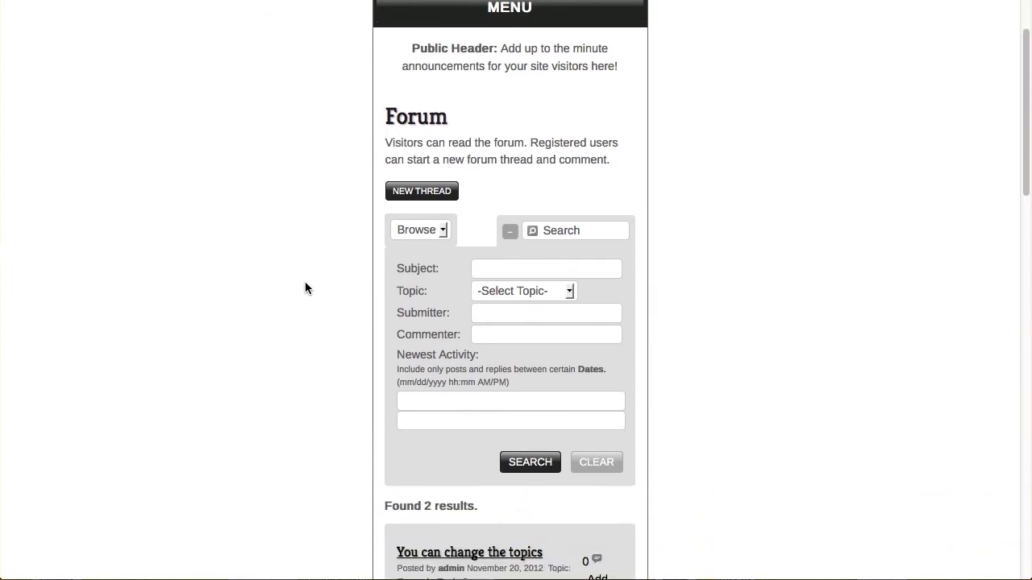
{"action": "scroll", "coordinate": [305, 288], "scroll_direction": "up", "scroll_amount": 2}
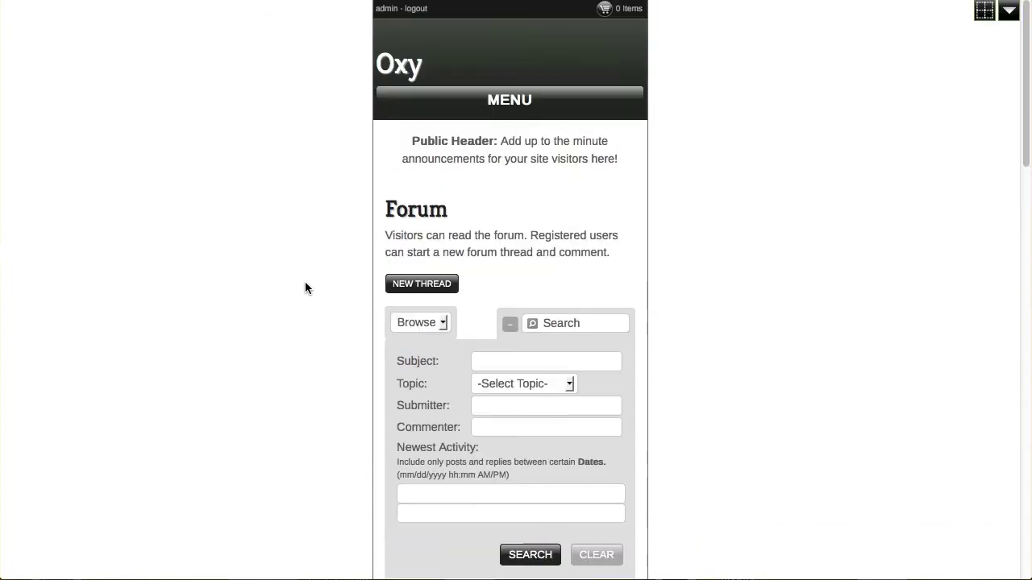
{"action": "left_click", "coordinate": [511, 325]}
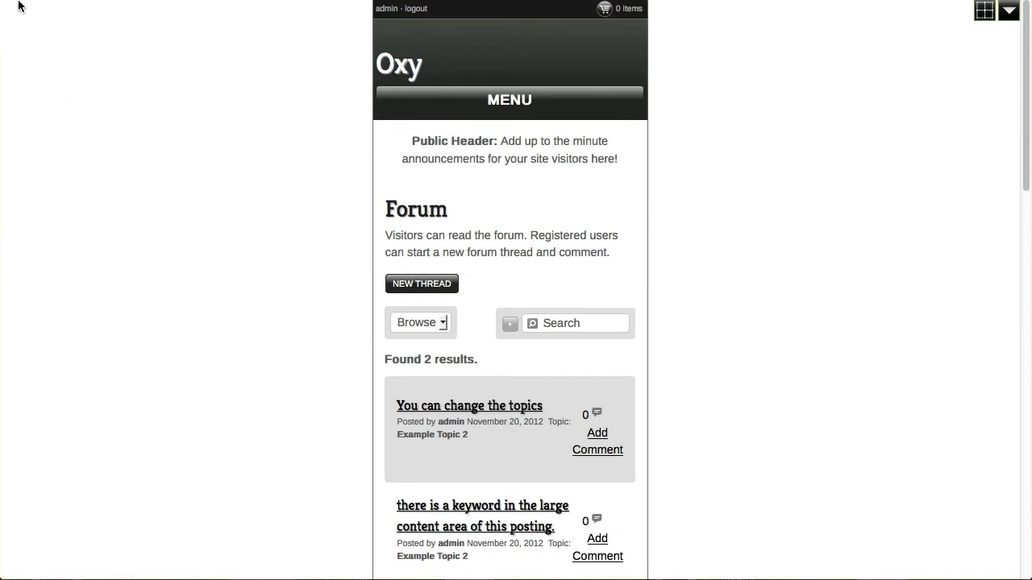
{"action": "left_click", "coordinate": [1002, 15]}
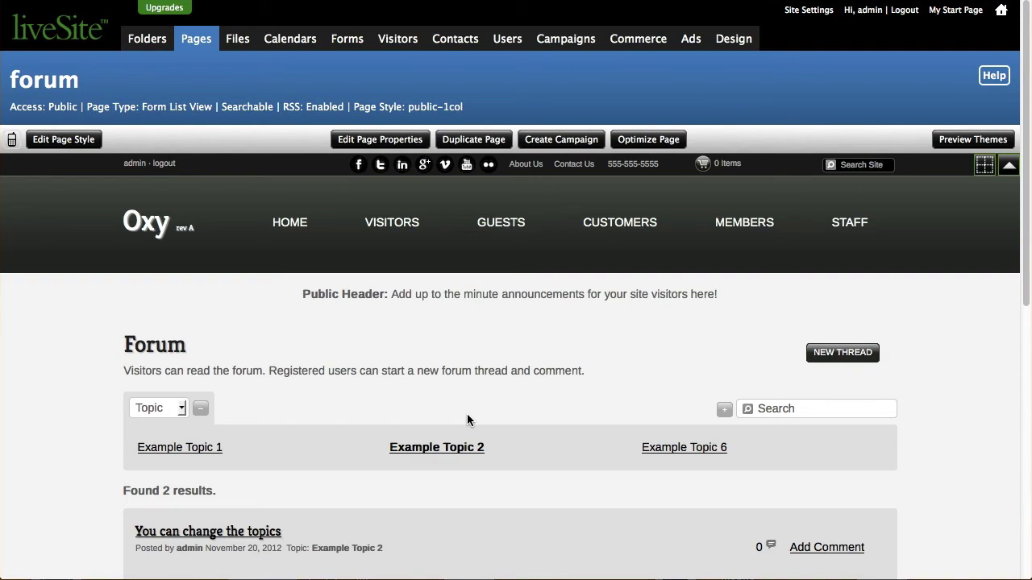
- Go to the Blog page, browse its archive by Tag, and focus the blog search box
{"action": "left_click", "coordinate": [357, 2]}
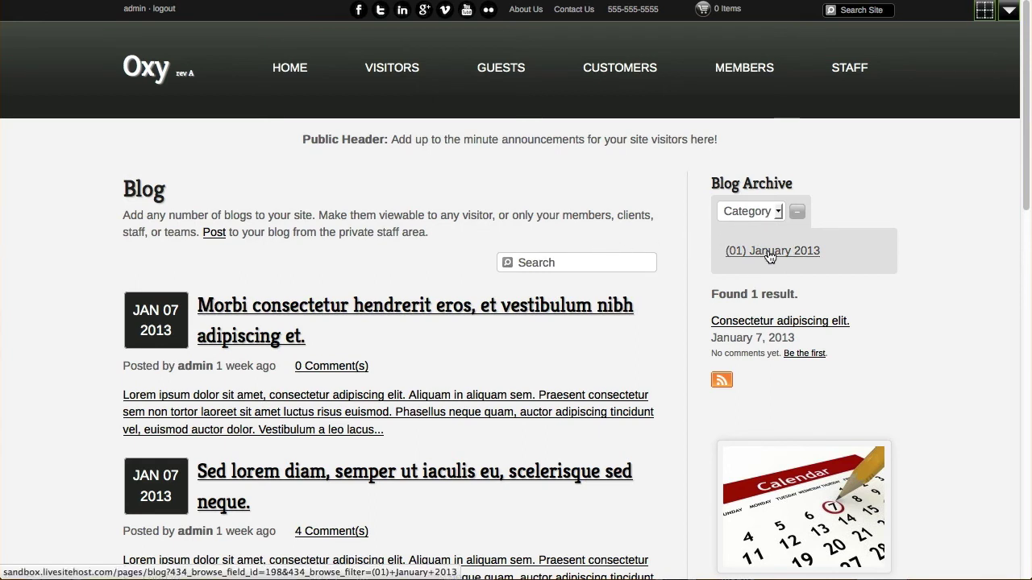
{"action": "left_click", "coordinate": [762, 212]}
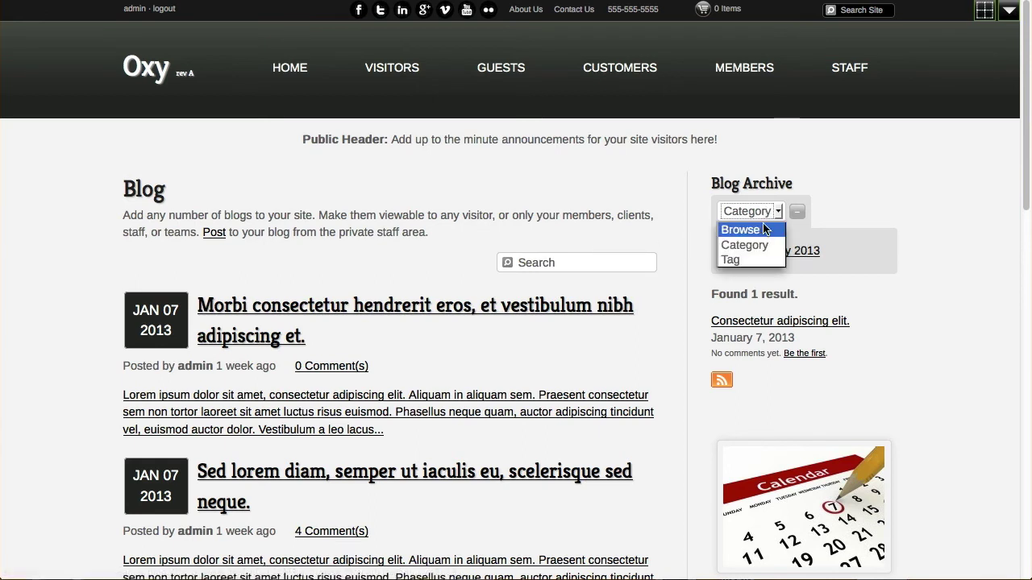
{"action": "left_click", "coordinate": [758, 258]}
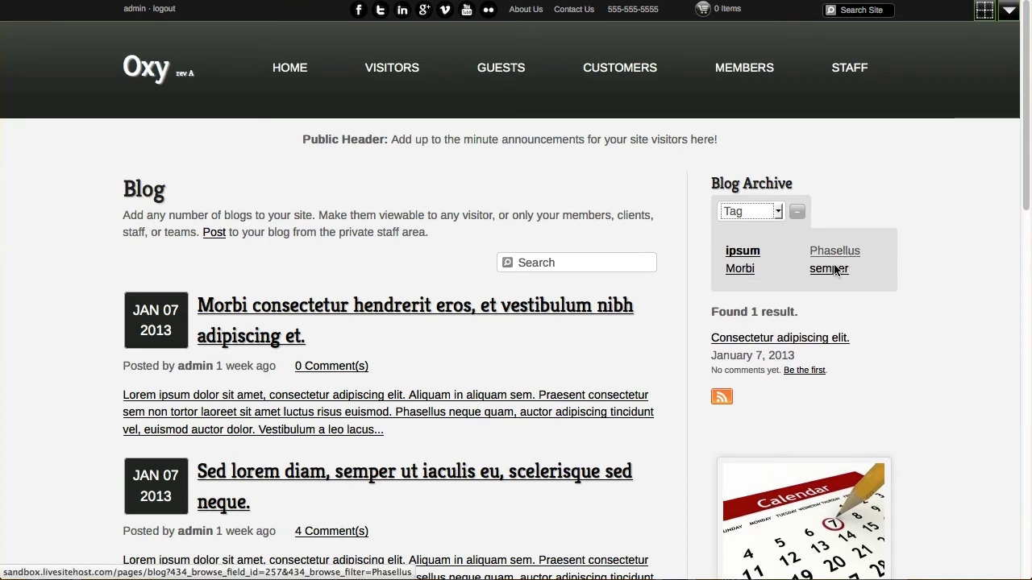
{"action": "left_click", "coordinate": [593, 263]}
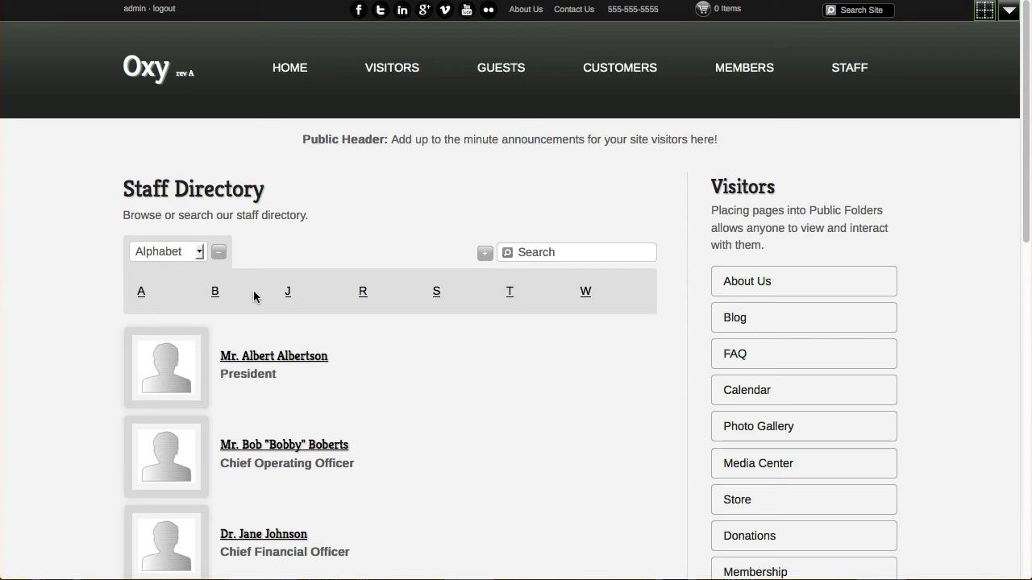
- Expand the staff directory's First Name / Last Name advanced search, then collapse it
{"action": "left_click", "coordinate": [484, 254]}
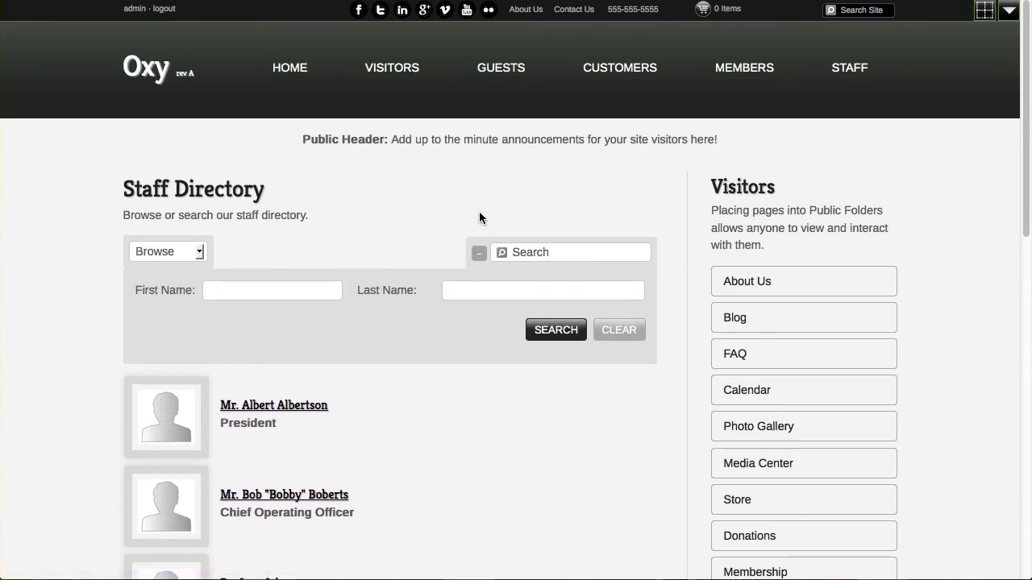
{"action": "left_click", "coordinate": [479, 253]}
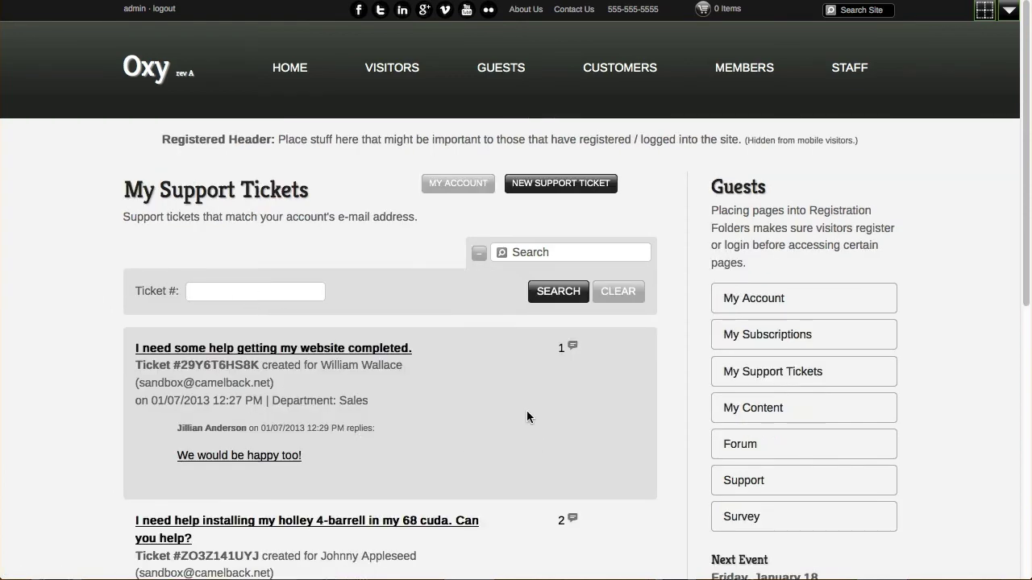
- Uncheck Show Results by Default in the My Support Tickets list view settings and save
{"action": "scroll", "coordinate": [526, 416], "scroll_direction": "down", "scroll_amount": 3}
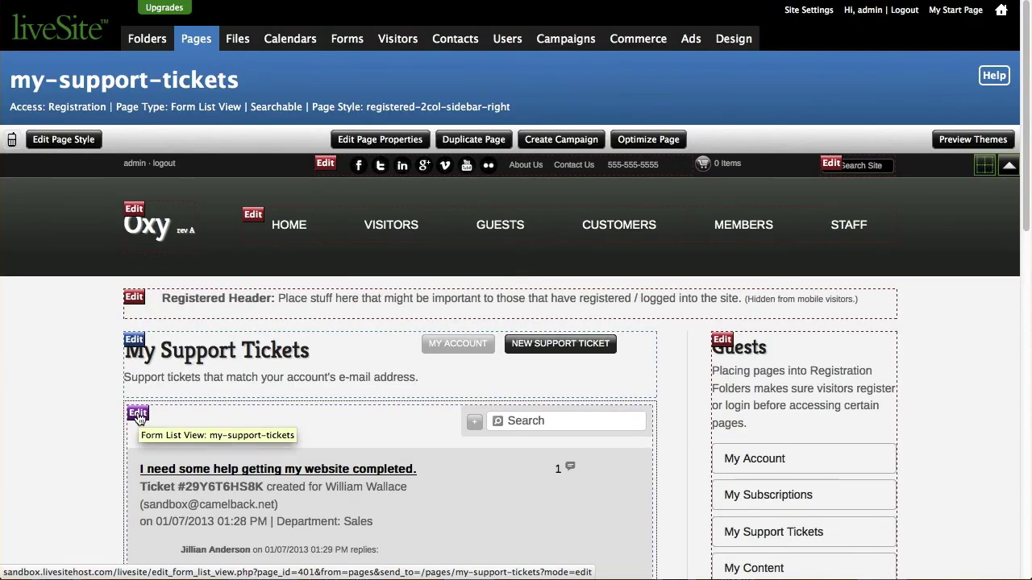
{"action": "left_click", "coordinate": [138, 414]}
{"action": "scroll", "coordinate": [322, 417], "scroll_direction": "down", "scroll_amount": 12}
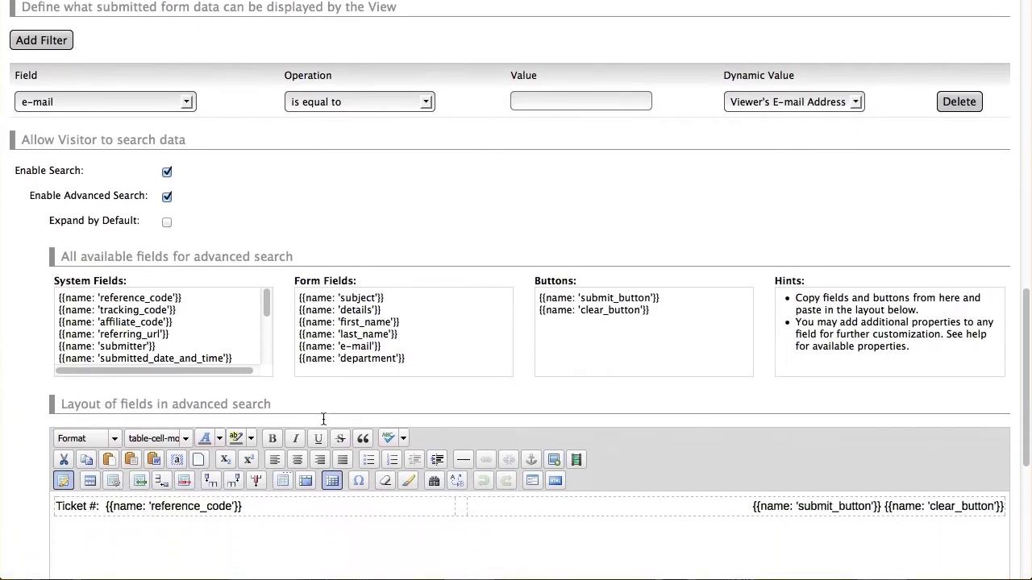
{"action": "scroll", "coordinate": [322, 418], "scroll_direction": "down", "scroll_amount": 5}
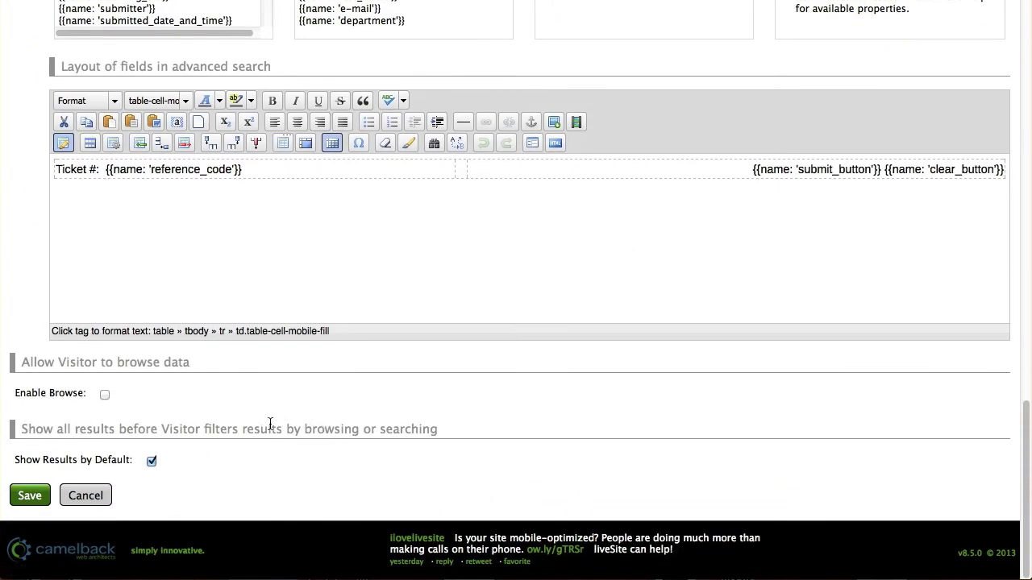
{"action": "left_click", "coordinate": [151, 461]}
{"action": "left_click", "coordinate": [41, 500]}
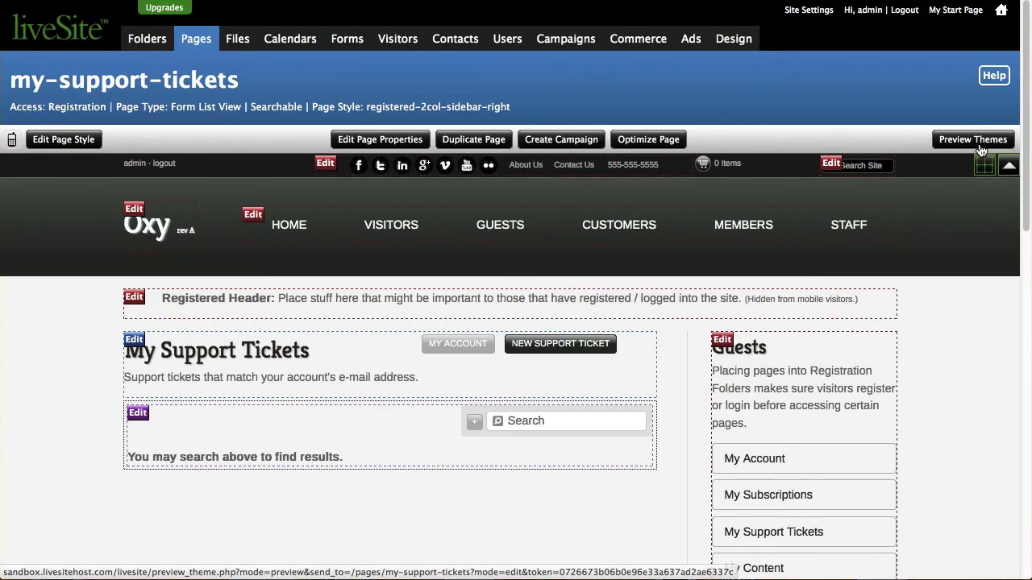
- Check Expand by Default for the My Support Tickets visitor search settings
{"action": "scroll", "coordinate": [422, 419], "scroll_direction": "down", "scroll_amount": 5}
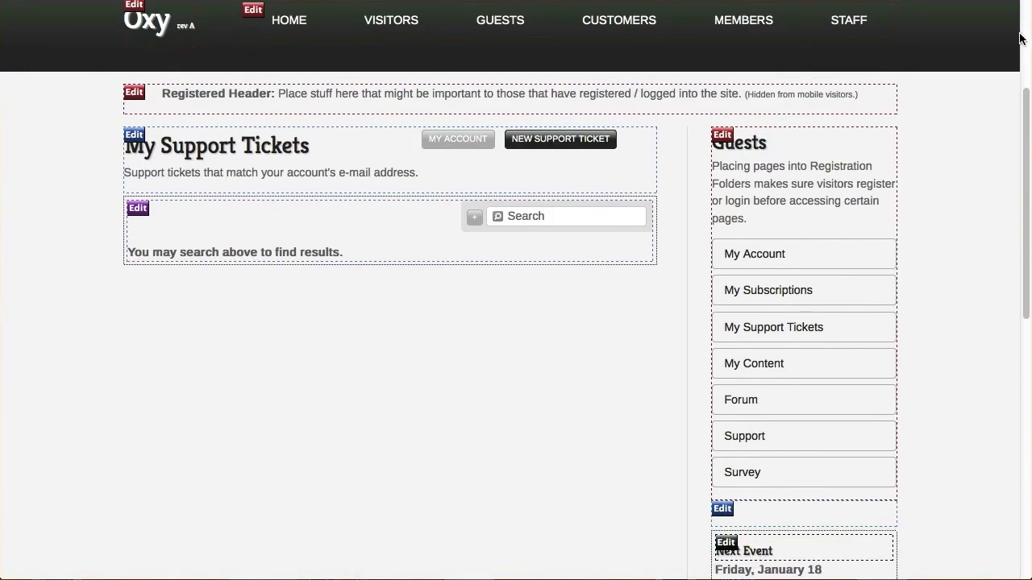
{"action": "left_click", "coordinate": [145, 209]}
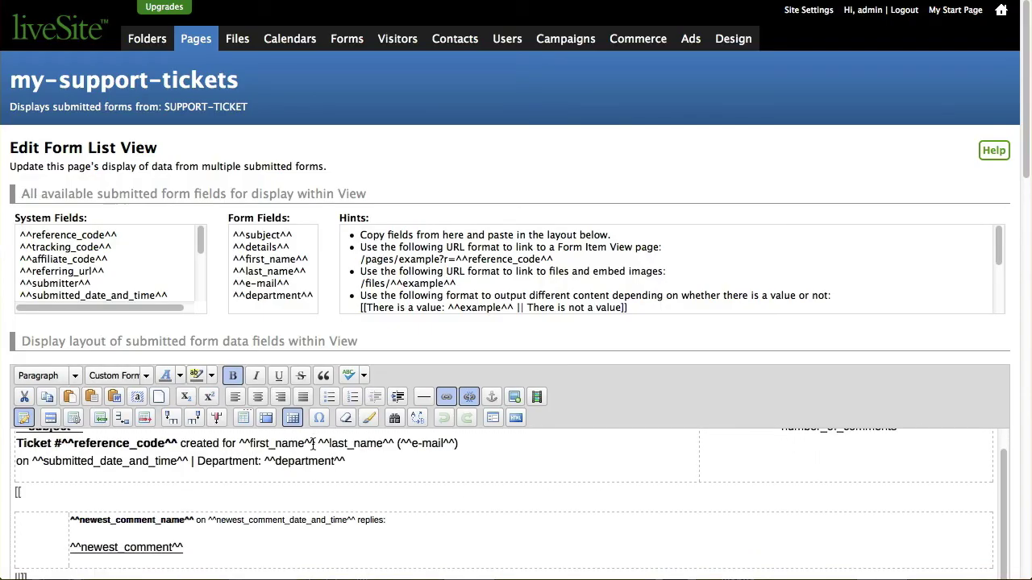
{"action": "scroll", "coordinate": [314, 442], "scroll_direction": "down", "scroll_amount": 15}
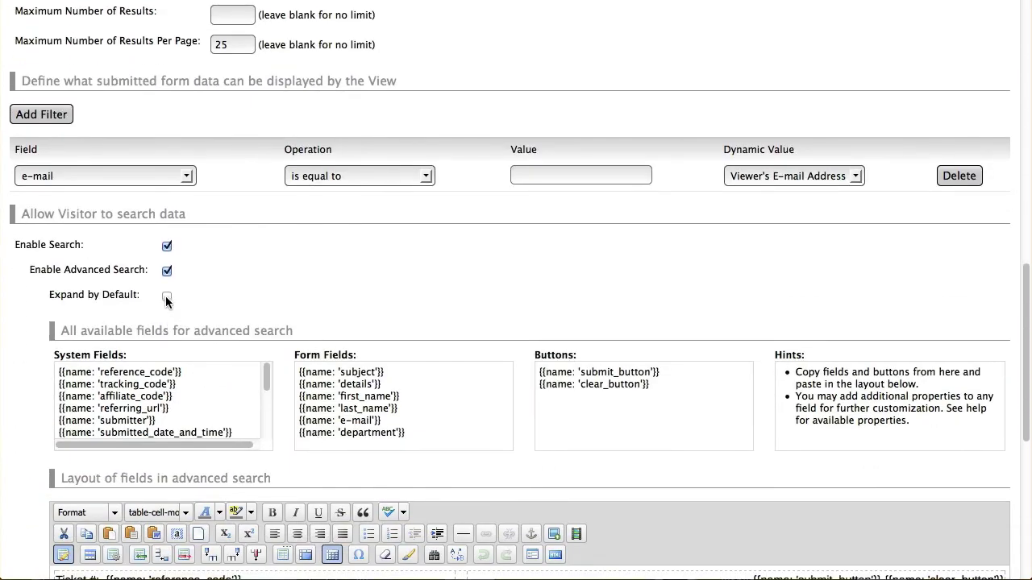
{"action": "left_click", "coordinate": [167, 298]}
{"action": "scroll", "coordinate": [330, 313], "scroll_direction": "down", "scroll_amount": 5}
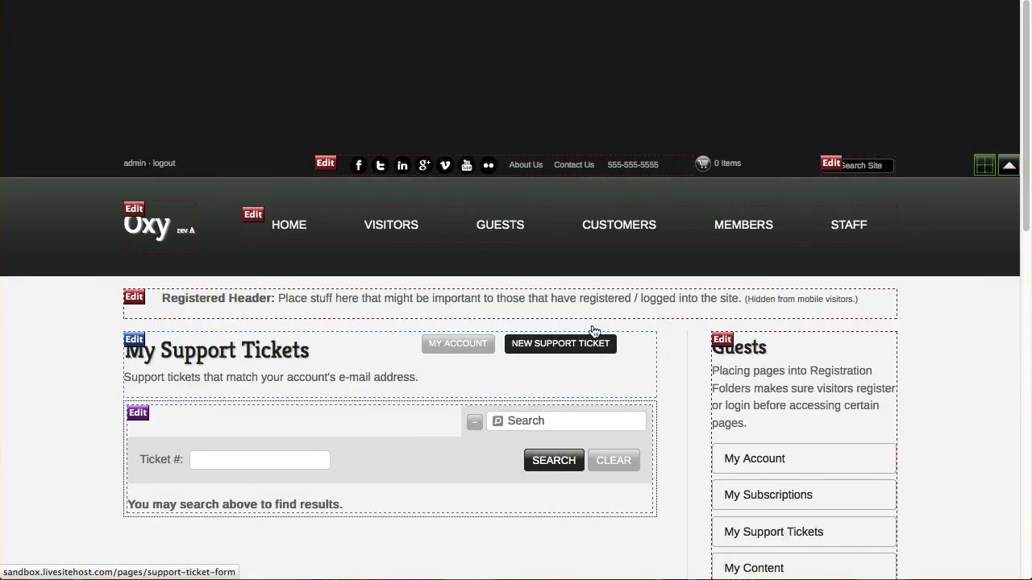
{"action": "scroll", "coordinate": [465, 507], "scroll_direction": "down", "scroll_amount": 3}
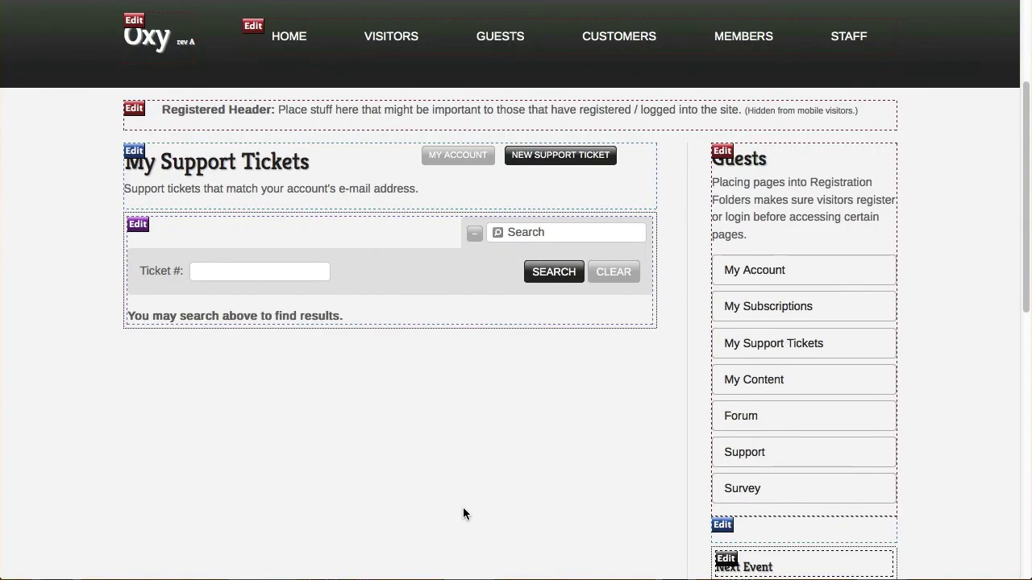
{"action": "left_click", "coordinate": [245, 272]}
{"action": "left_click", "coordinate": [289, 274]}
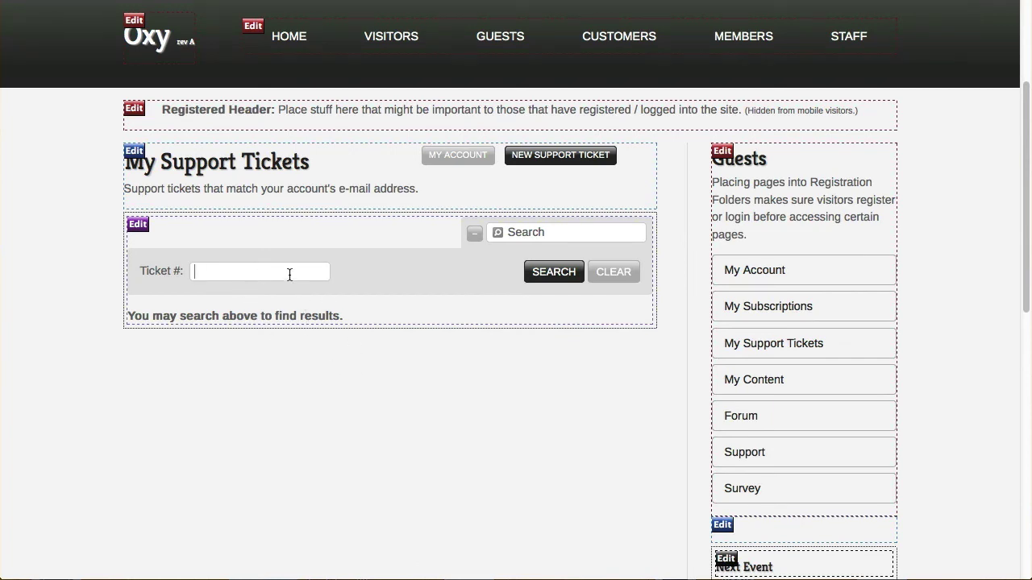